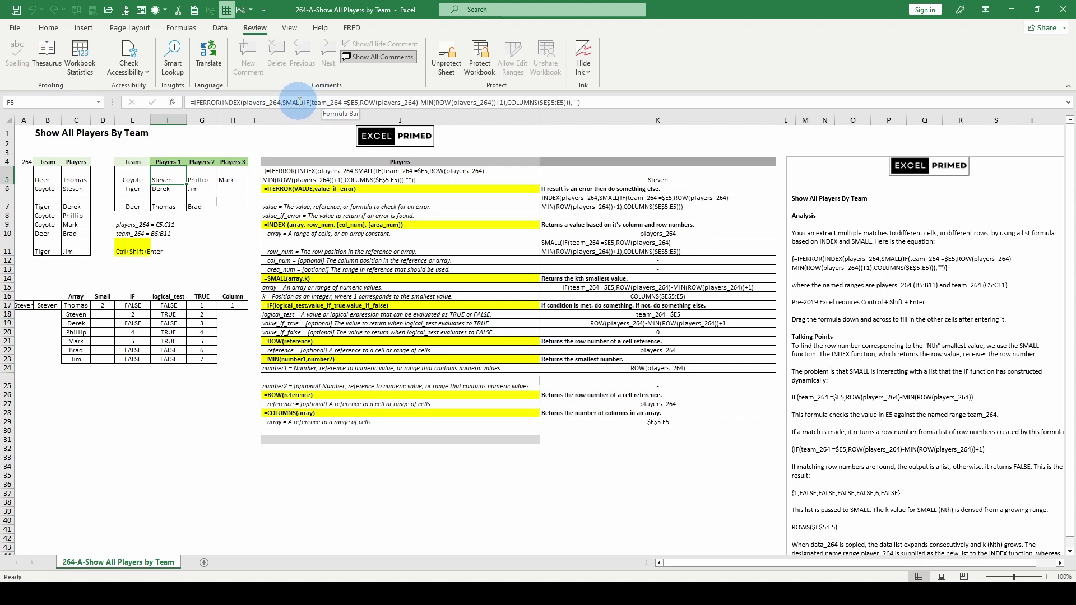
Examine the INDEX, IF and SMALL arguments inside the F5 formula, leaving the formula unedited
{"action": "left_click", "coordinate": [262, 102]}
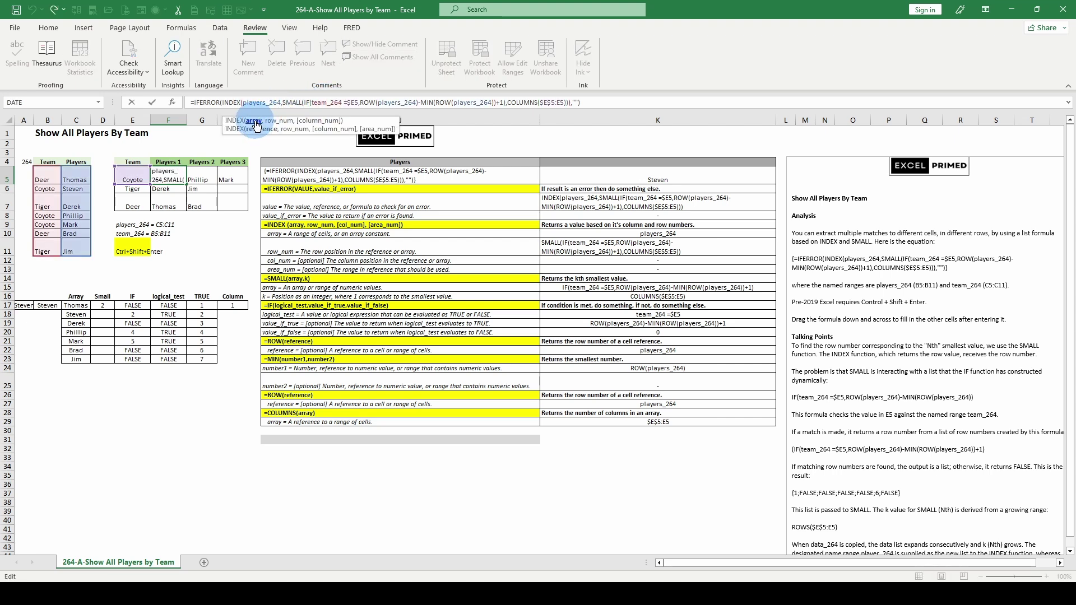
{"action": "left_click", "coordinate": [275, 121]}
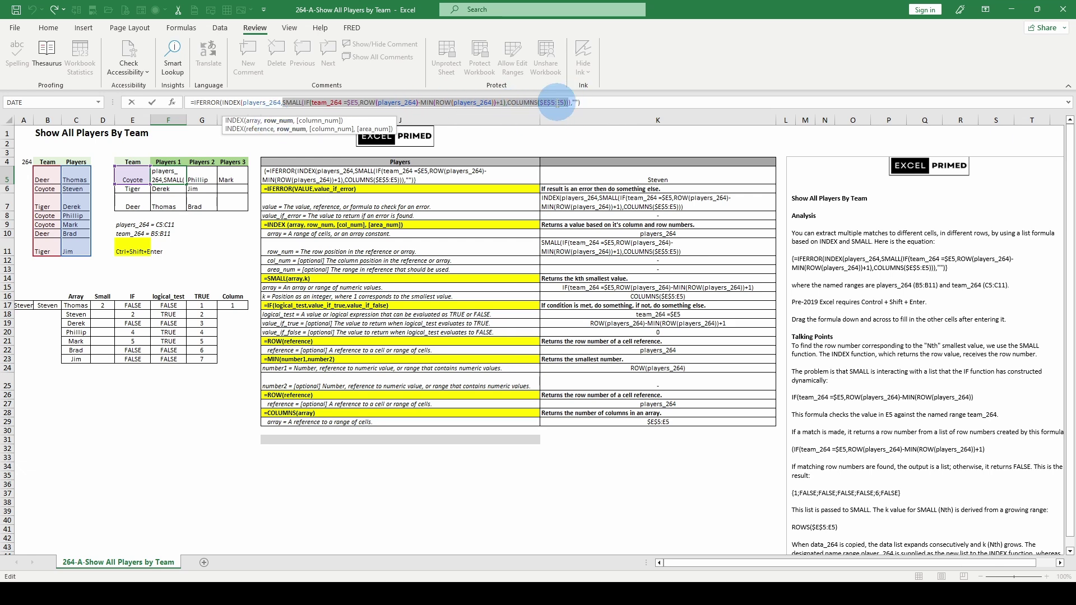
{"action": "left_click", "coordinate": [317, 102]}
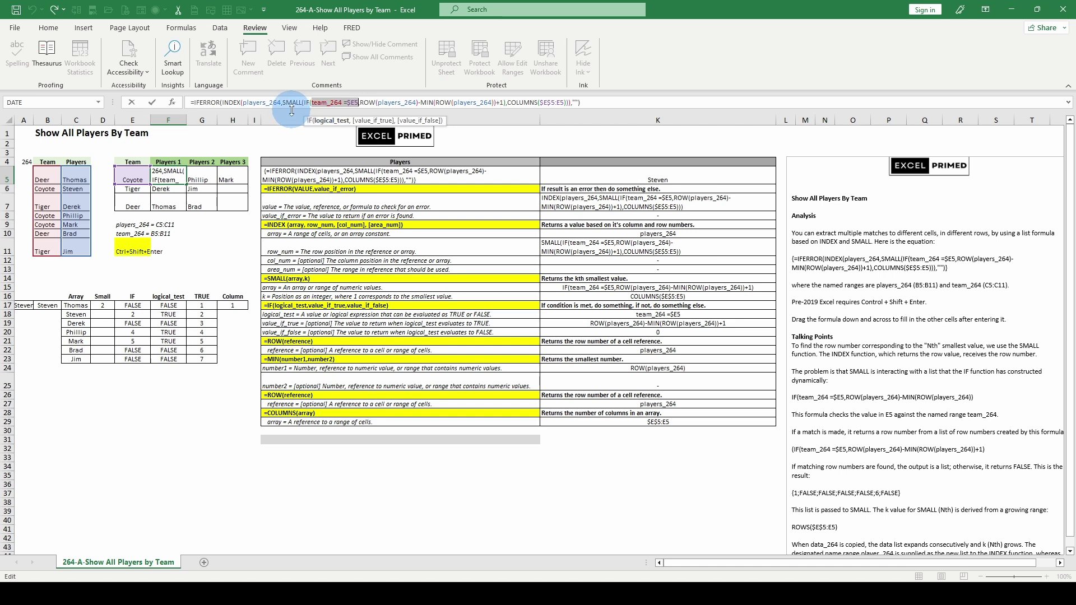
{"action": "left_click", "coordinate": [364, 121]}
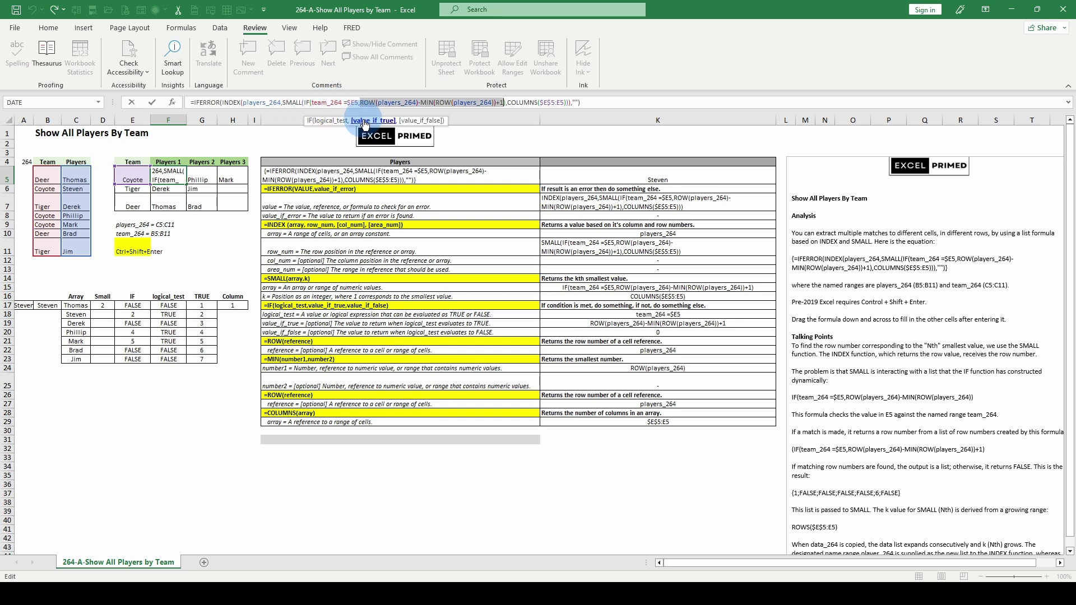
{"action": "left_click", "coordinate": [303, 101]}
{"action": "left_click", "coordinate": [313, 123]}
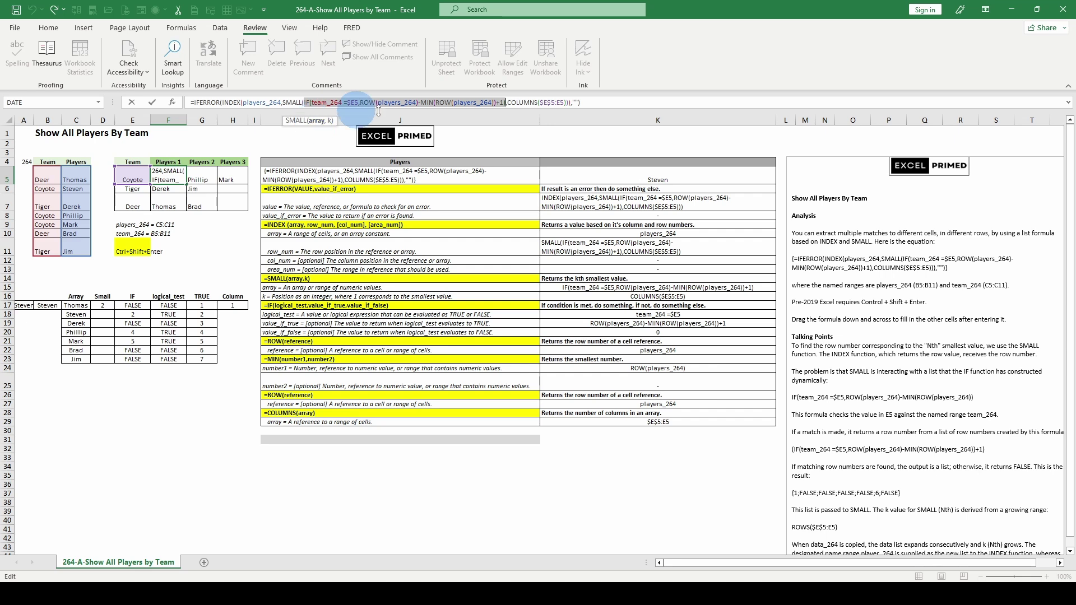
{"action": "left_click", "coordinate": [330, 121]}
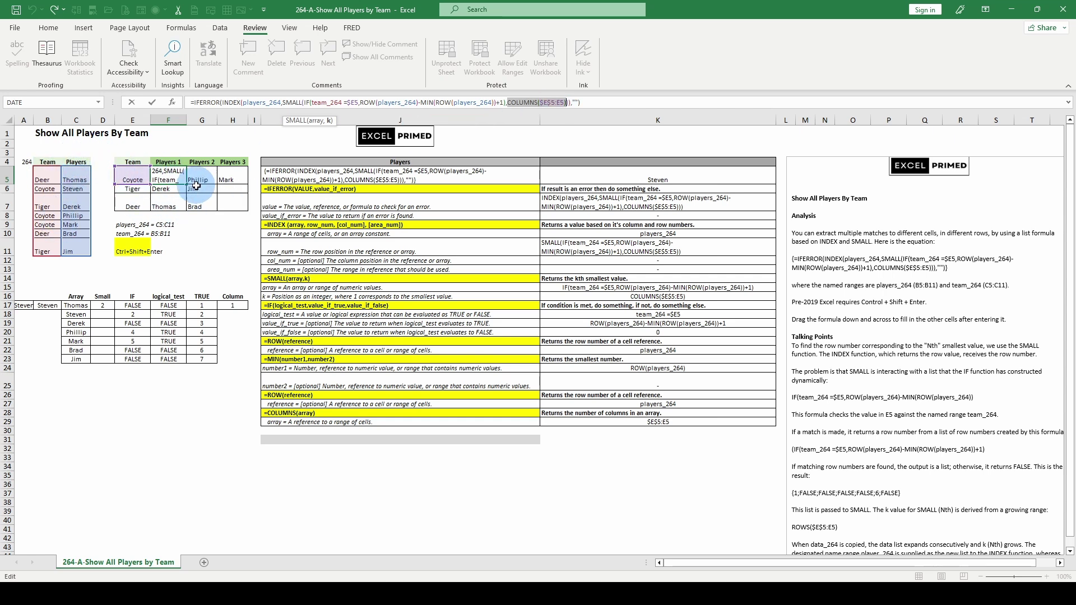
{"action": "key", "text": "Escape"}
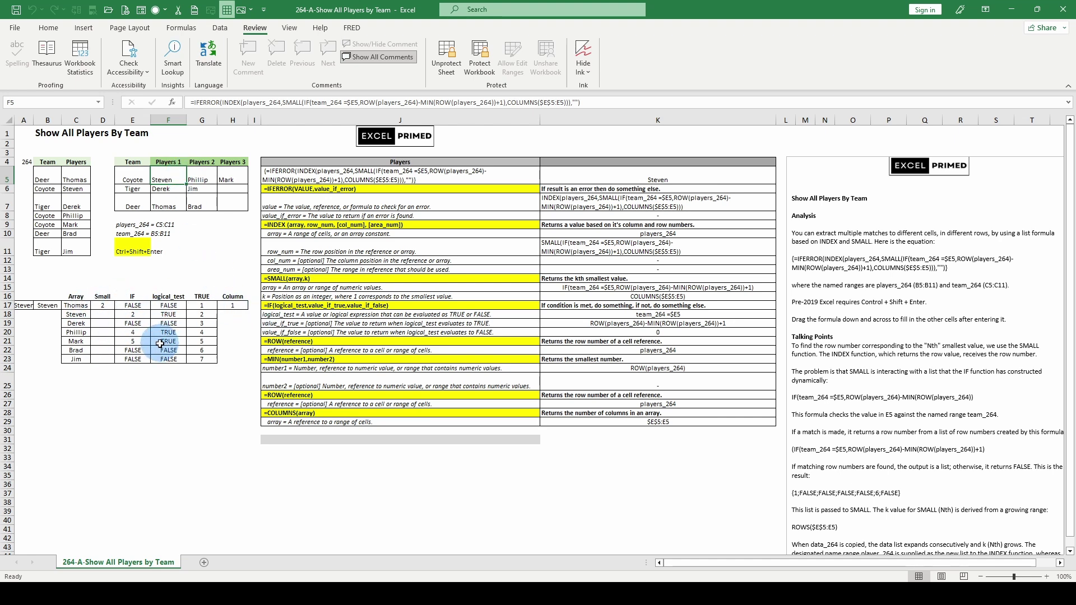
Read the analysis notes and inspect the formulas in G5, H5, F5, H7 and the Column helper cell H17
{"action": "scroll", "coordinate": [845, 353], "scroll_direction": "down", "scroll_amount": 4}
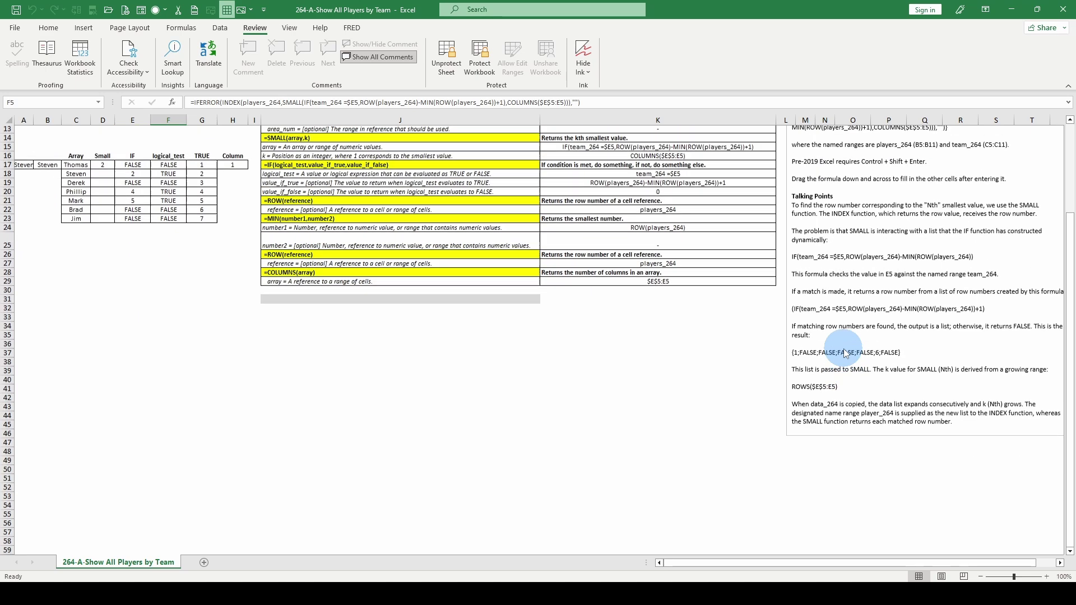
{"action": "scroll", "coordinate": [845, 353], "scroll_direction": "up", "scroll_amount": 4}
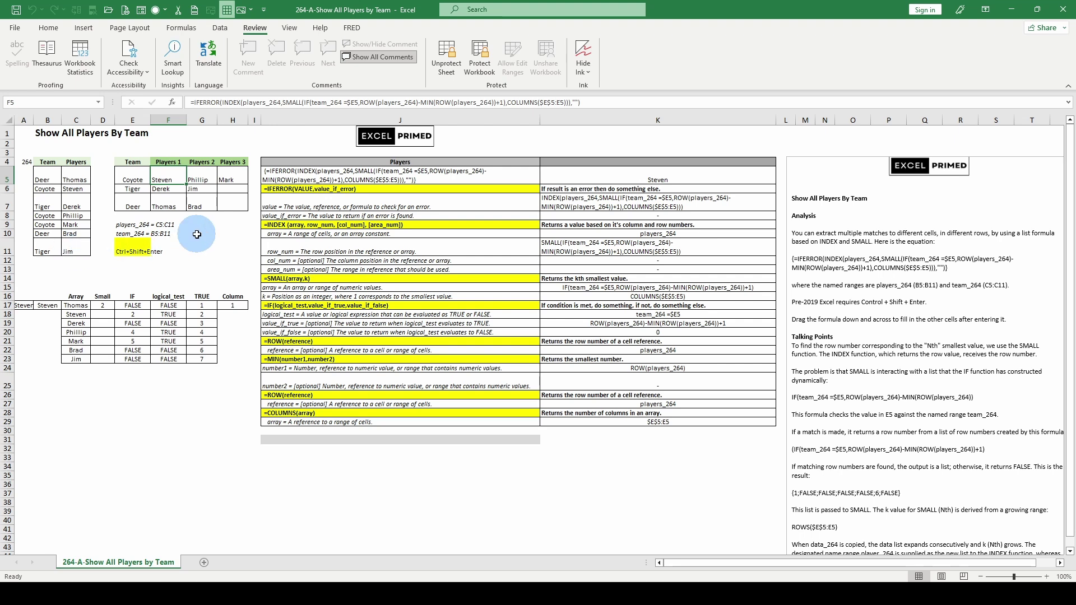
{"action": "left_click", "coordinate": [202, 180]}
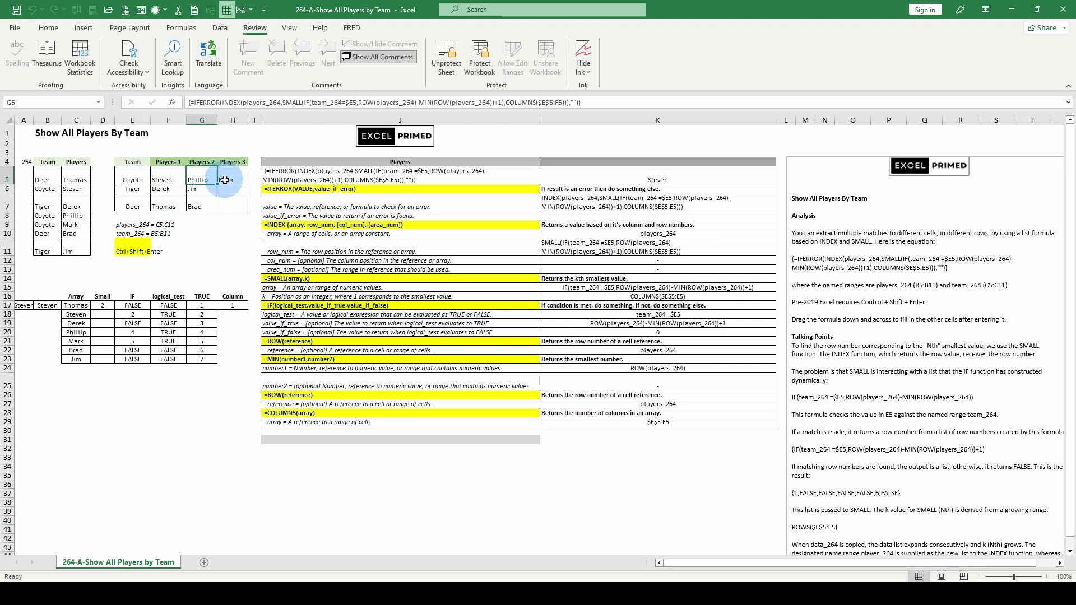
{"action": "left_click", "coordinate": [231, 179]}
{"action": "left_click", "coordinate": [168, 180]}
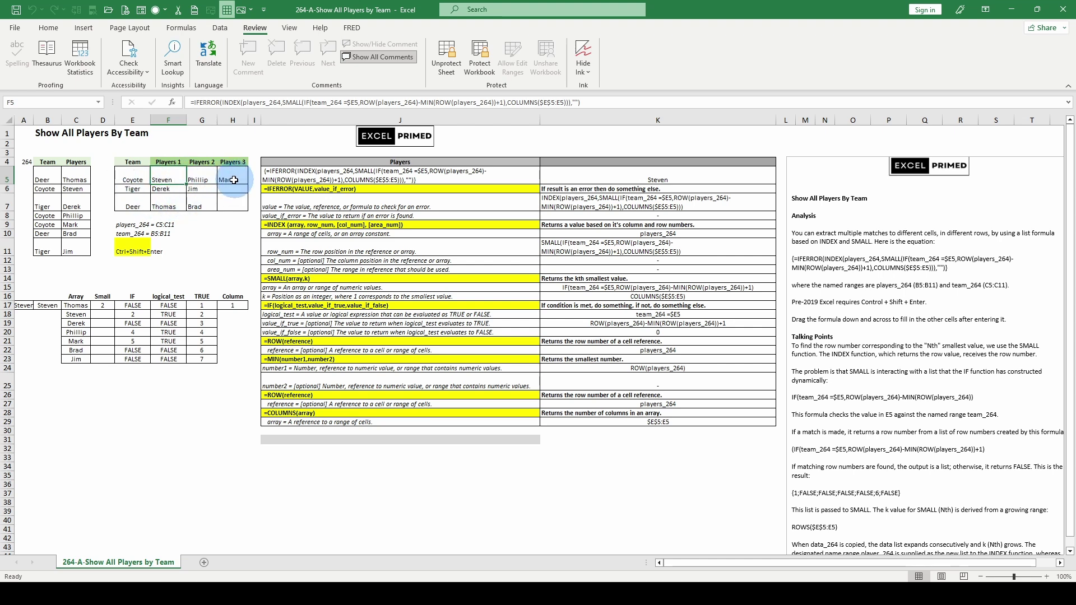
{"action": "left_click", "coordinate": [235, 200]}
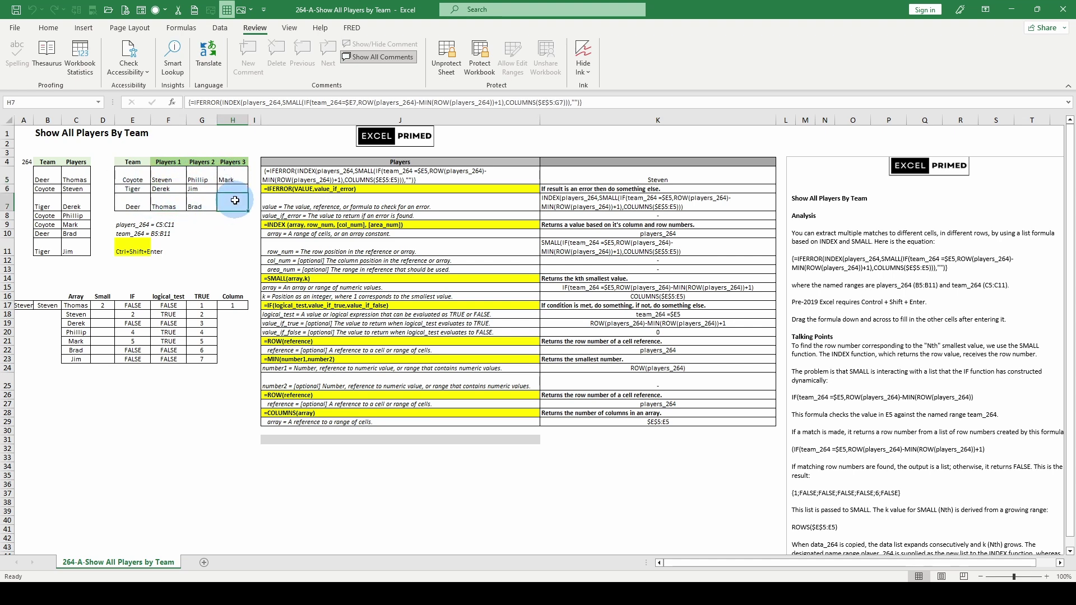
{"action": "left_click", "coordinate": [169, 179]}
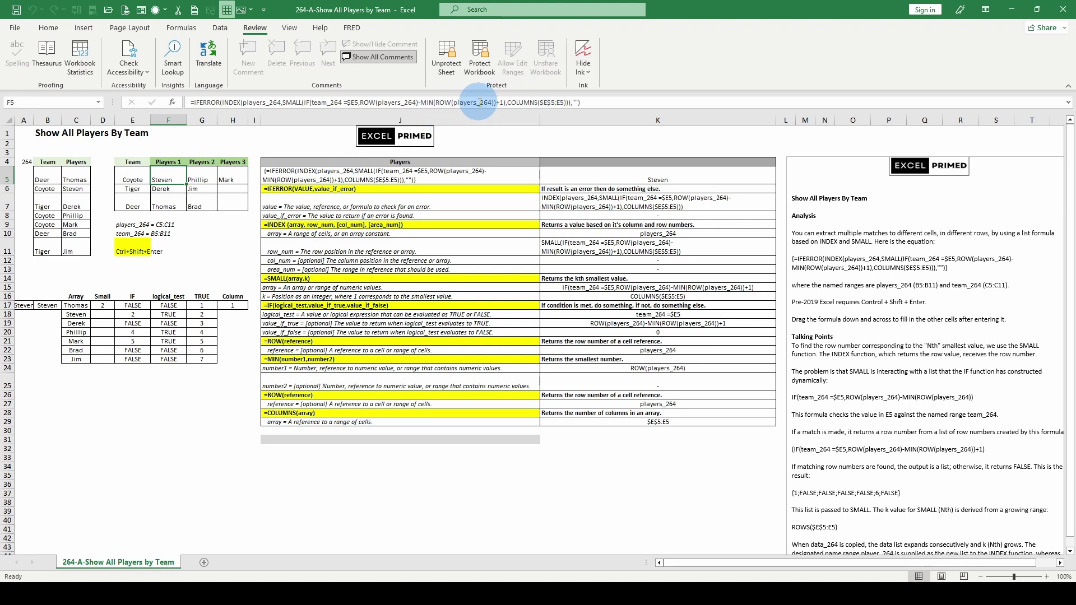
{"action": "left_click", "coordinate": [230, 304]}
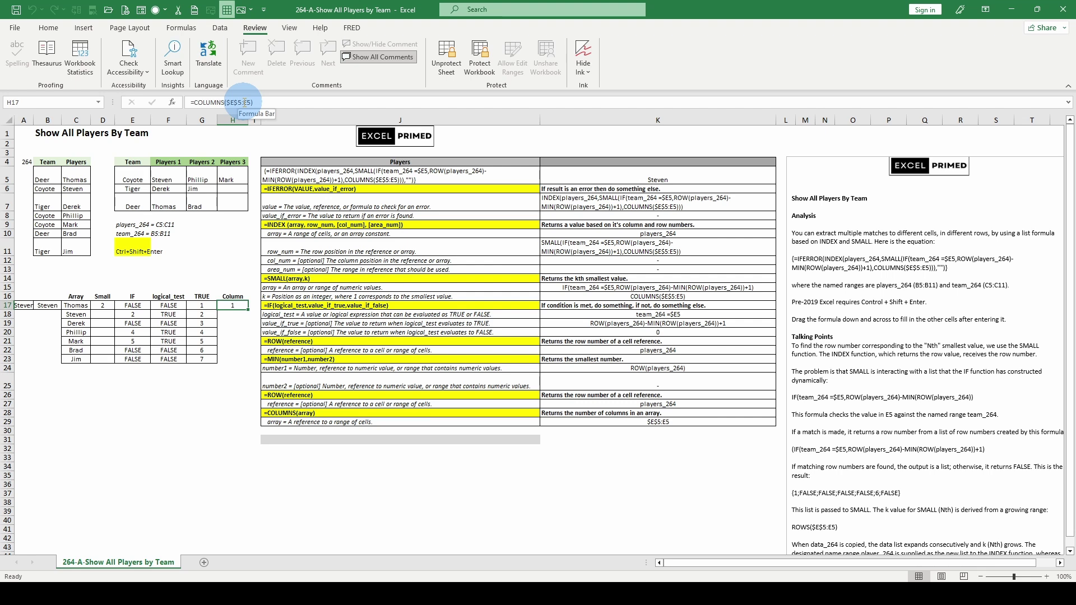
Copy the full IFERROR formula text from F5 and paste it into A15
{"action": "left_click", "coordinate": [168, 177]}
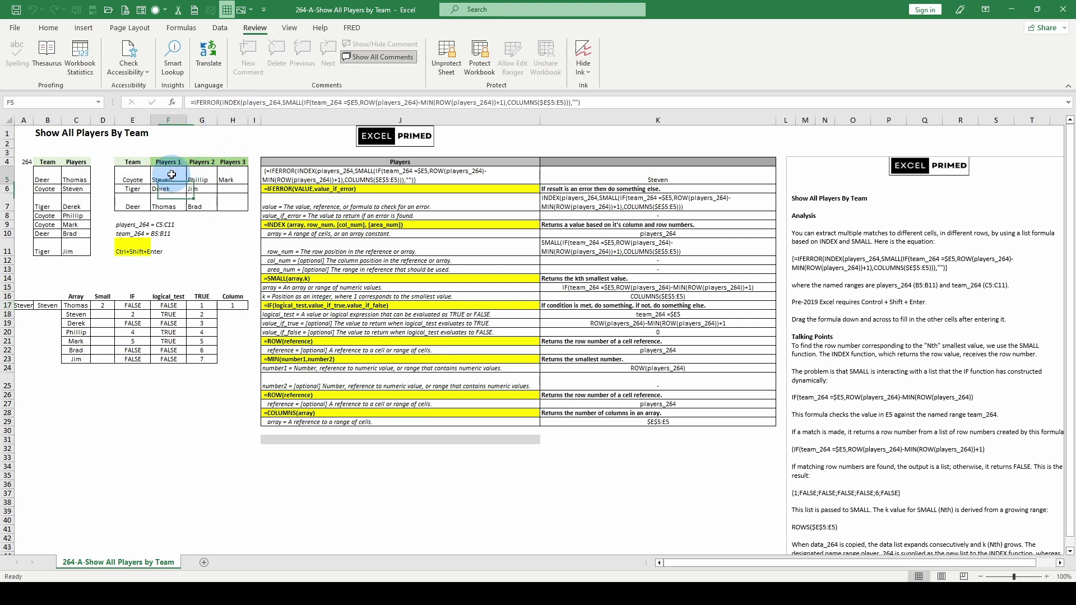
{"action": "left_click", "coordinate": [592, 101]}
{"action": "right_click", "coordinate": [207, 100]}
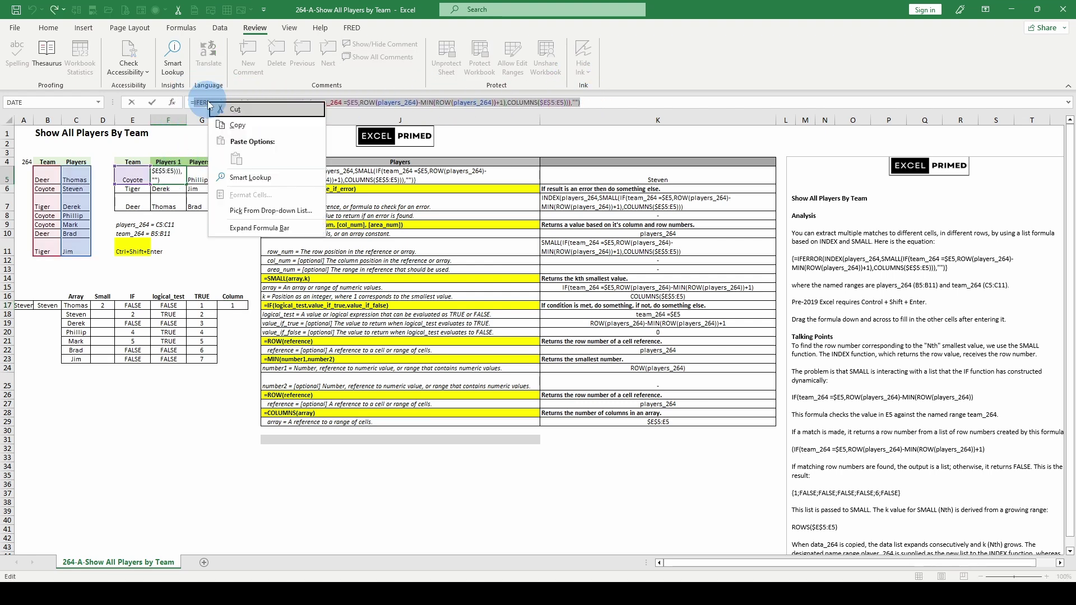
{"action": "left_click", "coordinate": [189, 101]}
{"action": "right_click", "coordinate": [190, 102]}
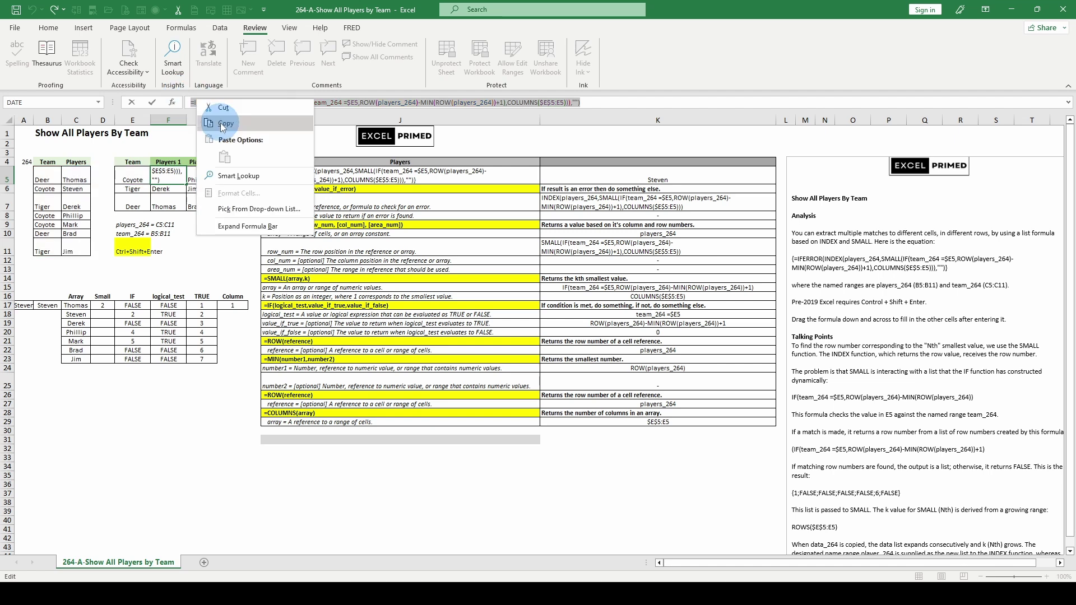
{"action": "key", "text": "Escape"}
{"action": "key", "text": "Escape"}
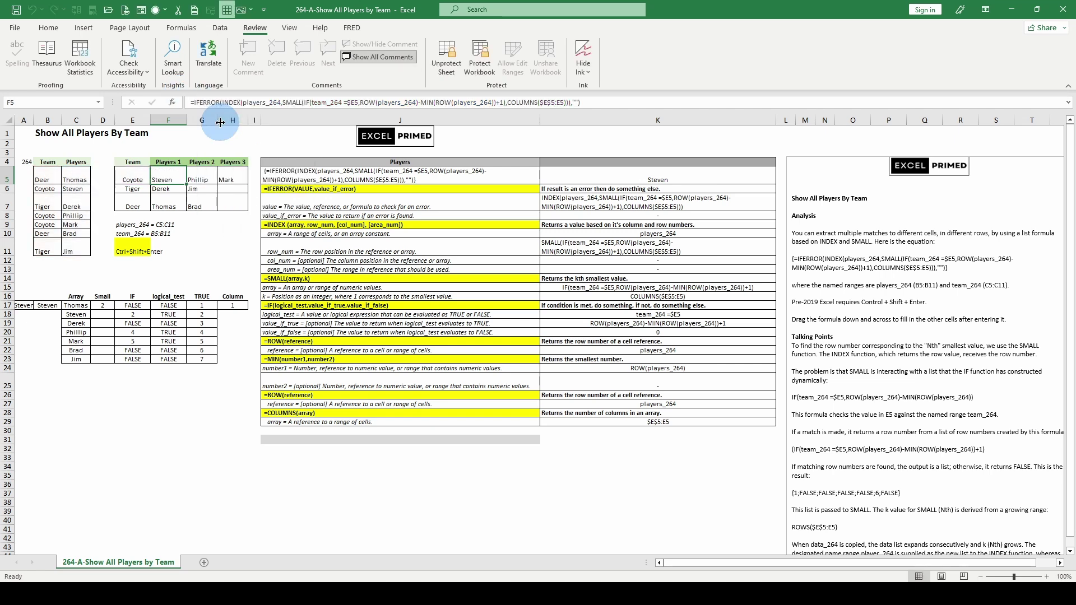
{"action": "left_click", "coordinate": [18, 287]}
{"action": "right_click", "coordinate": [17, 287]}
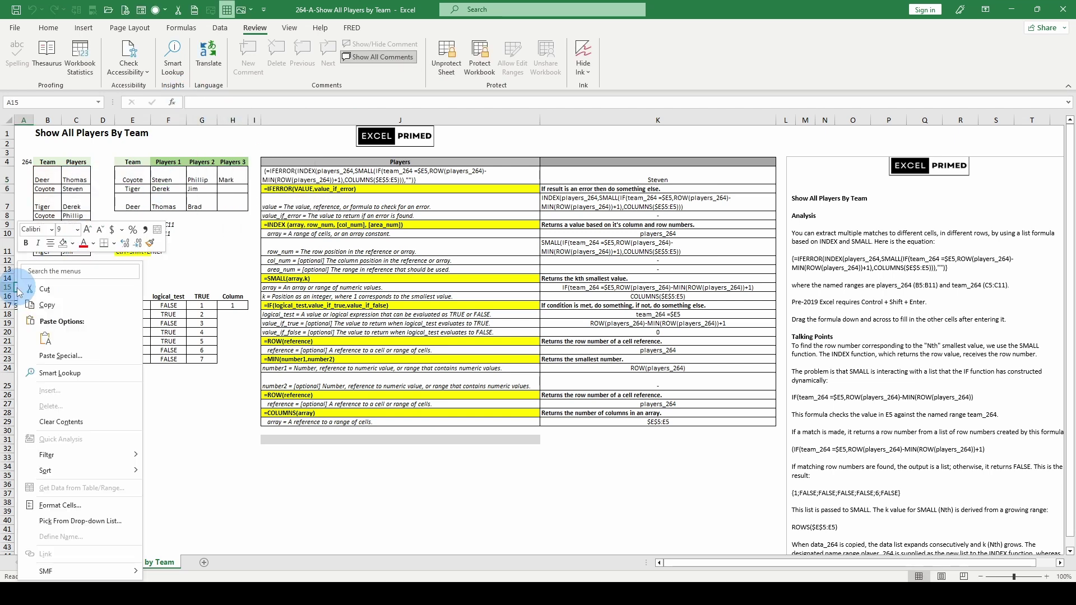
{"action": "left_click", "coordinate": [34, 336]}
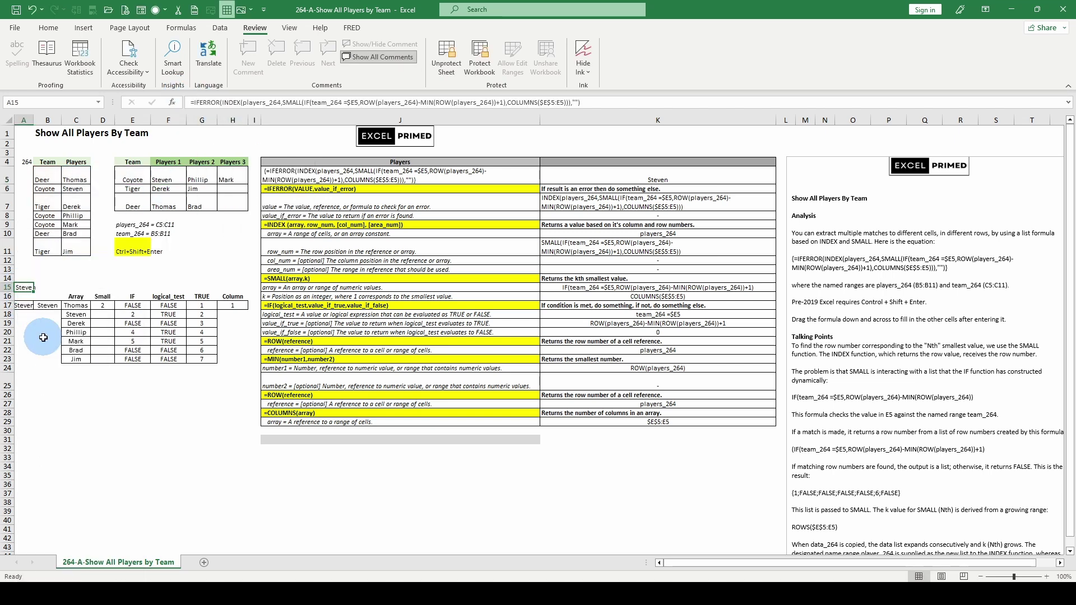
Turn the formula in A15 into plain text by putting an apostrophe in front of it
{"action": "left_click", "coordinate": [190, 103]}
{"action": "type", "text": "'"}
{"action": "key", "text": "Return"}
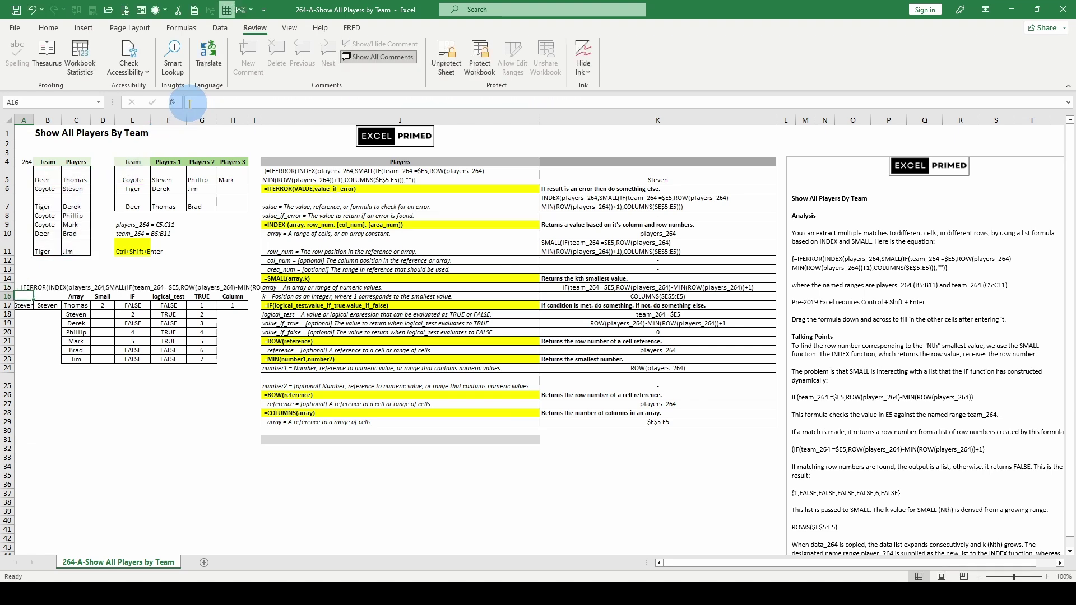
{"action": "left_click", "coordinate": [24, 287]}
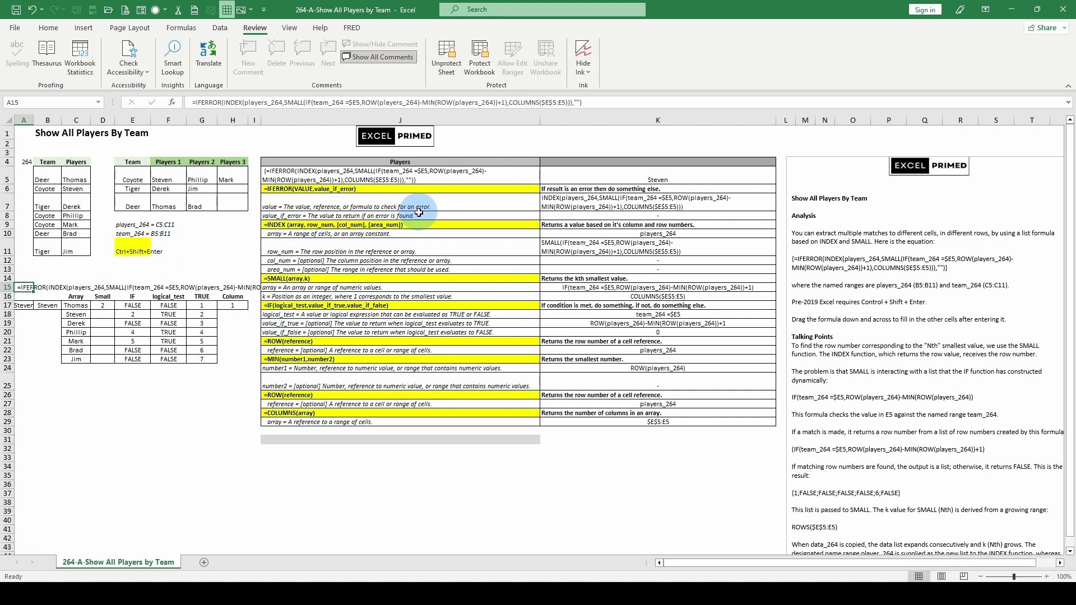
Examine the COLUMNS formula in H17, the SMALL array description in J15 and the ROW-MIN formula in G17
{"action": "left_click", "coordinate": [234, 306]}
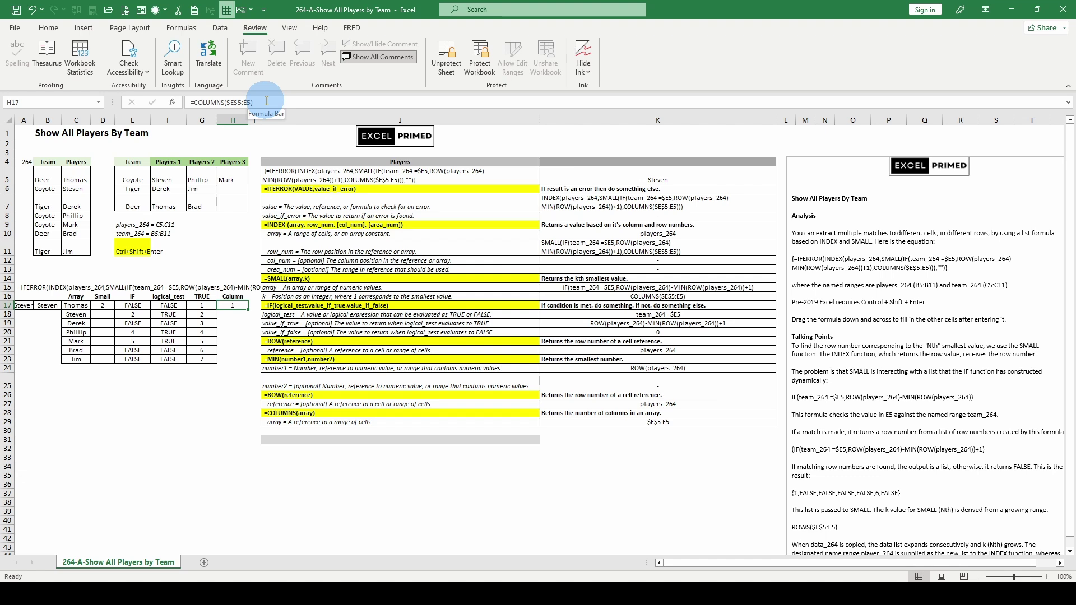
{"action": "left_click", "coordinate": [274, 287]}
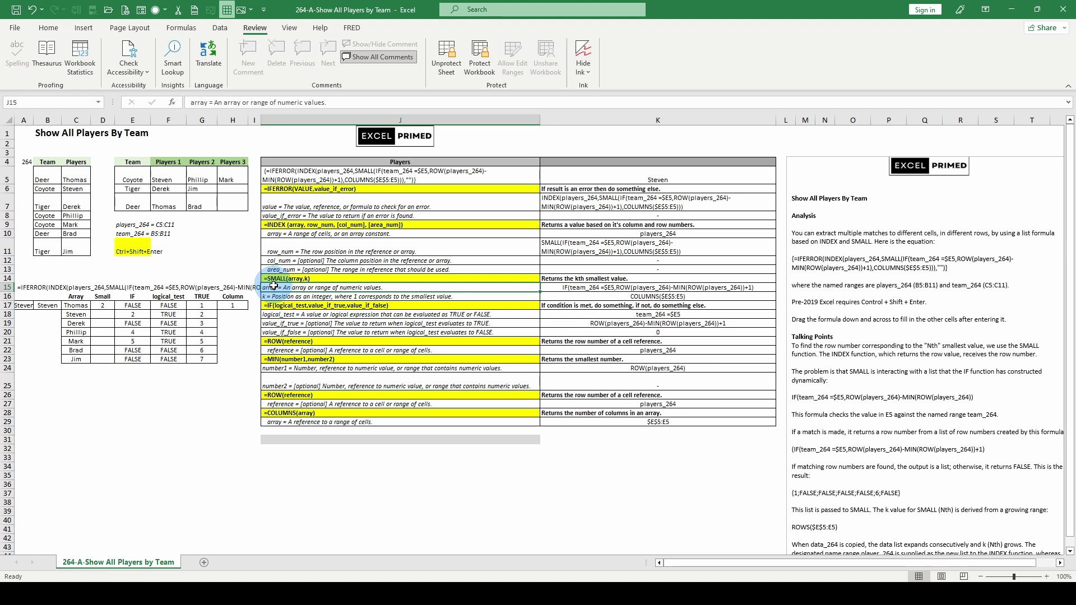
{"action": "left_click", "coordinate": [207, 305]}
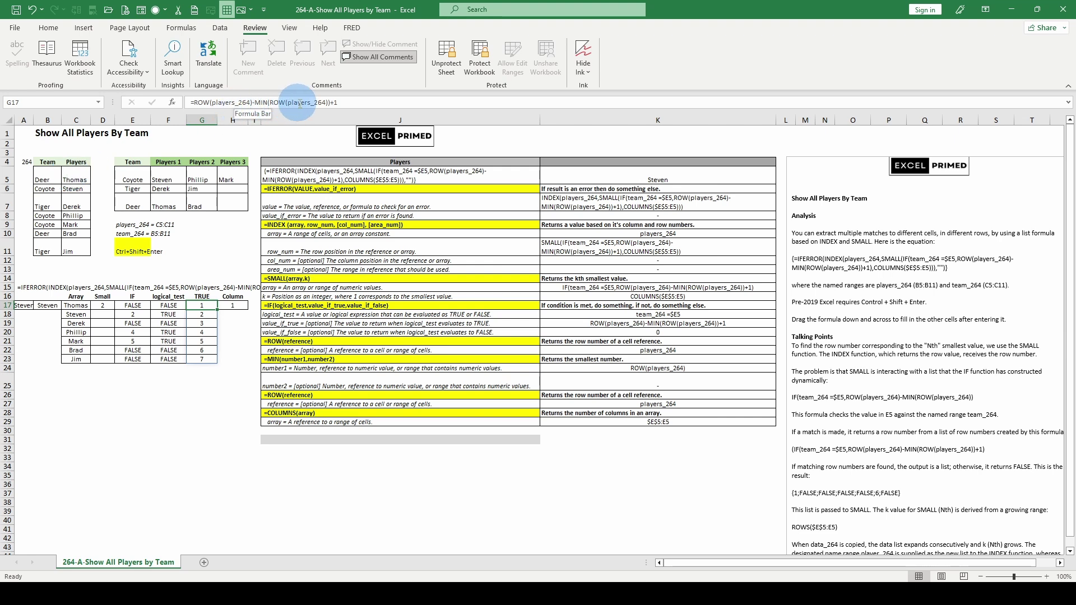
{"action": "left_click_drag", "start_coordinate": [310, 102], "coordinate": [336, 102]}
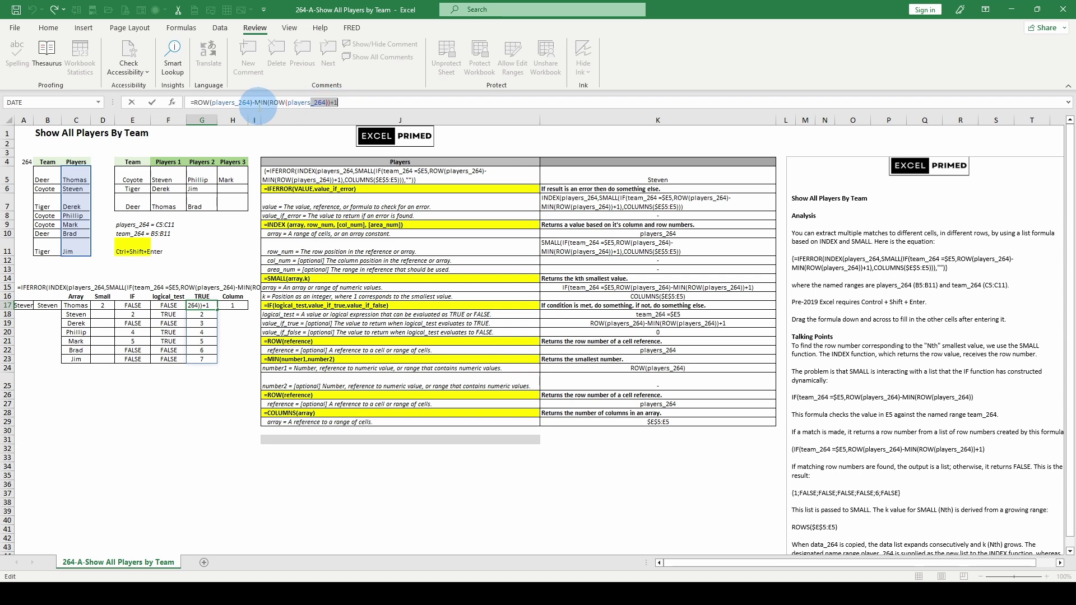
{"action": "left_click", "coordinate": [259, 103]}
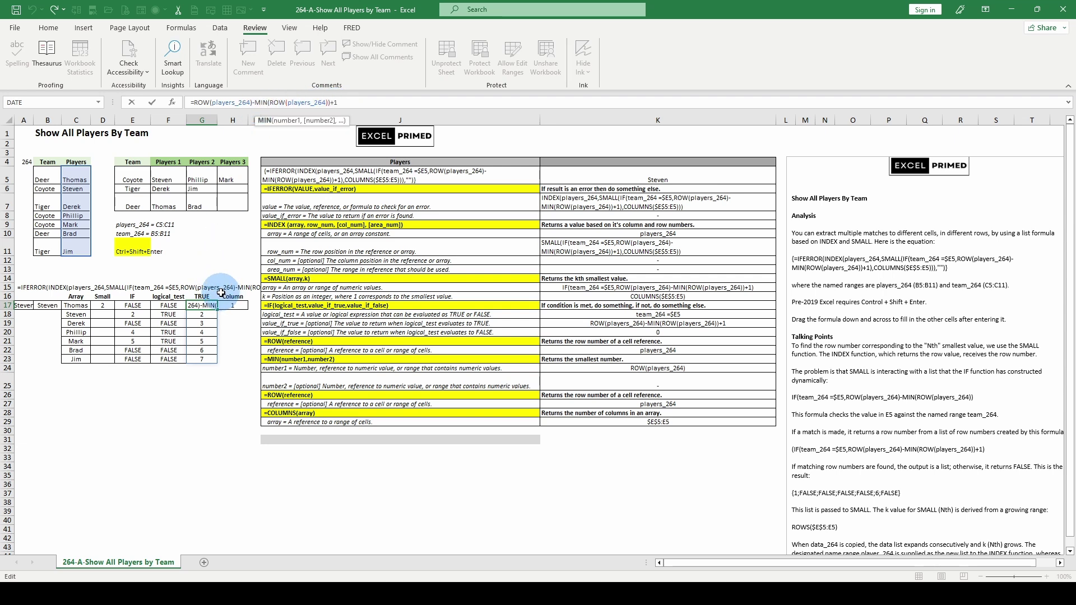
{"action": "key", "text": "Escape"}
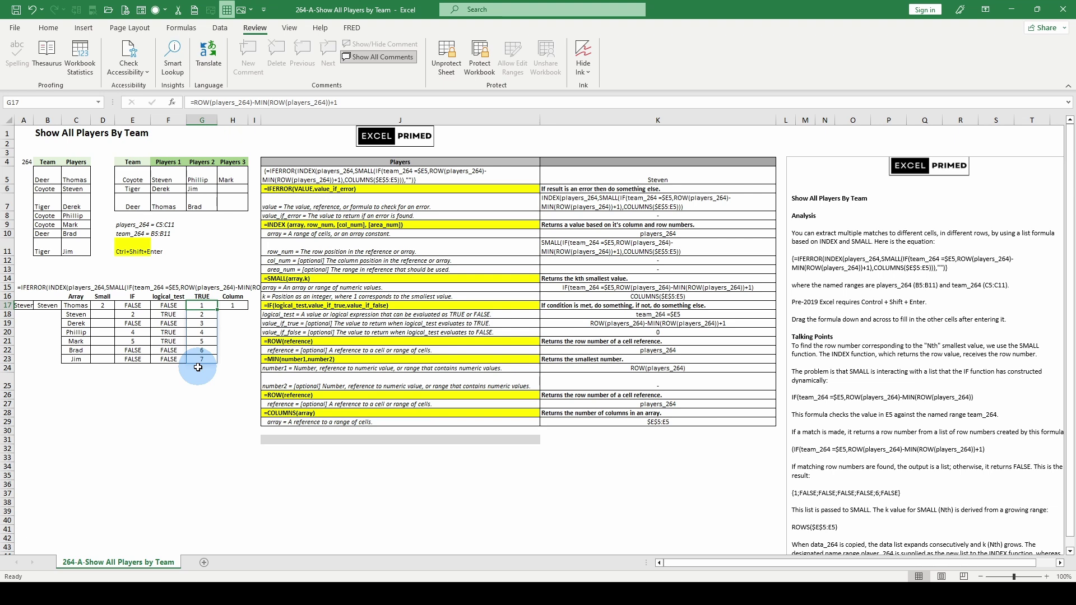
Inspect the logical test in F17 and the IF arguments in E17, evaluating the value_if_true part without keeping it
{"action": "left_click", "coordinate": [168, 305]}
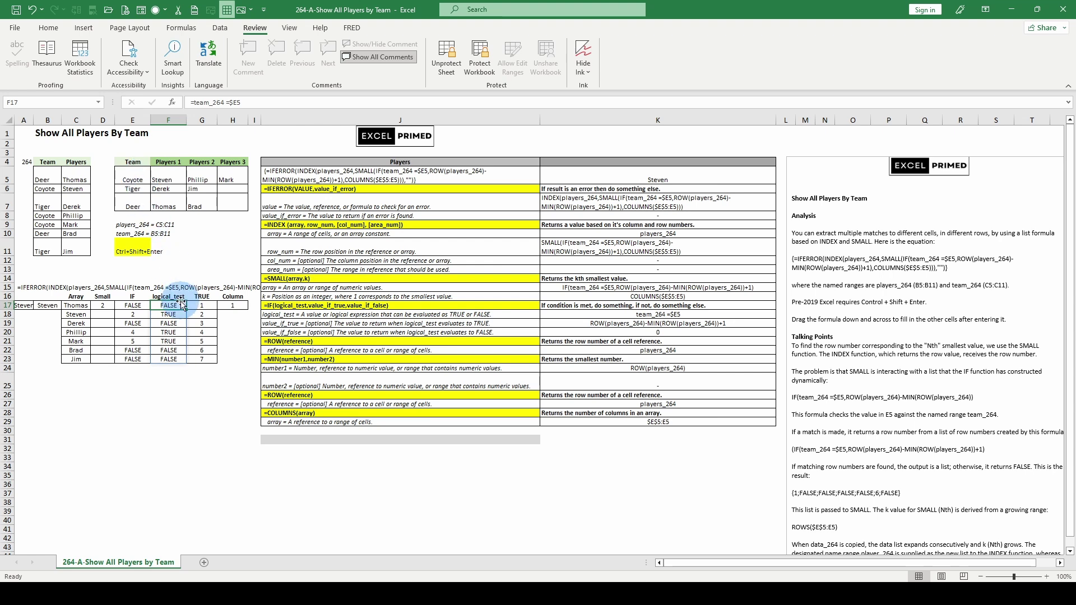
{"action": "left_click", "coordinate": [134, 306]}
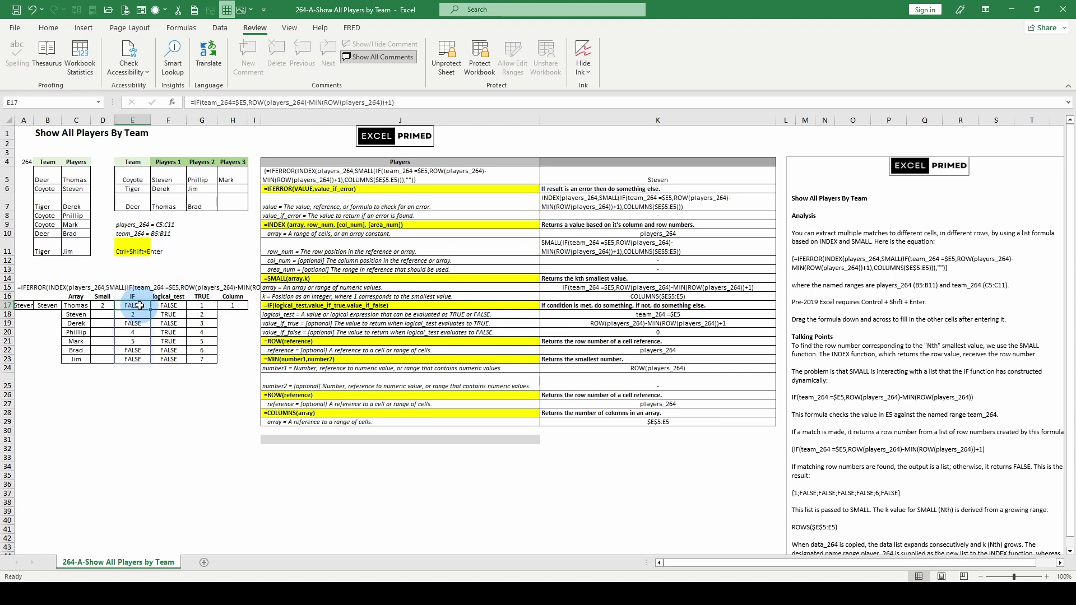
{"action": "left_click", "coordinate": [218, 103]}
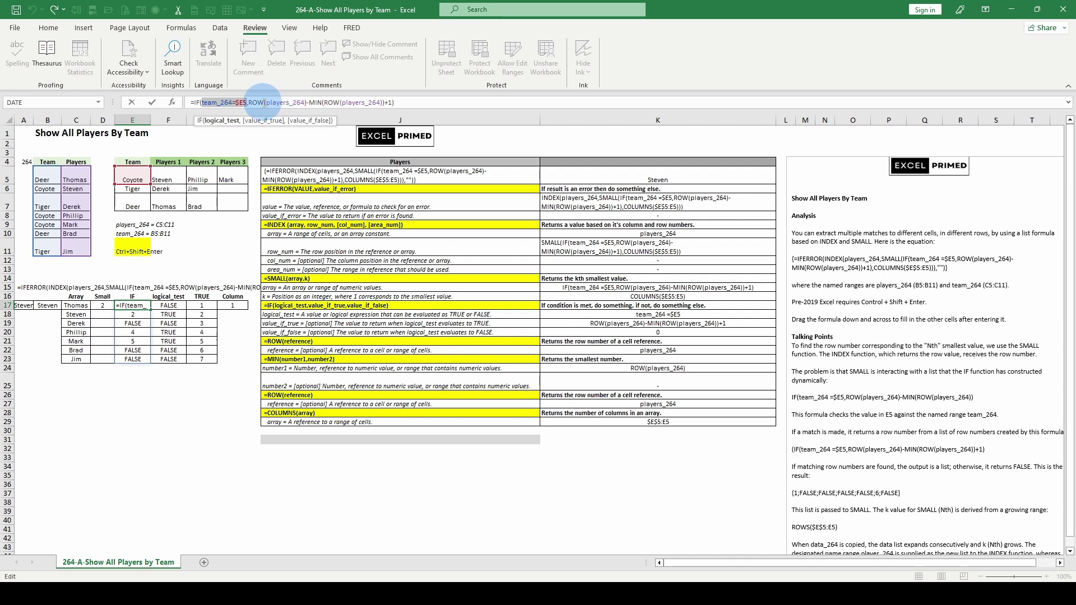
{"action": "left_click", "coordinate": [261, 121]}
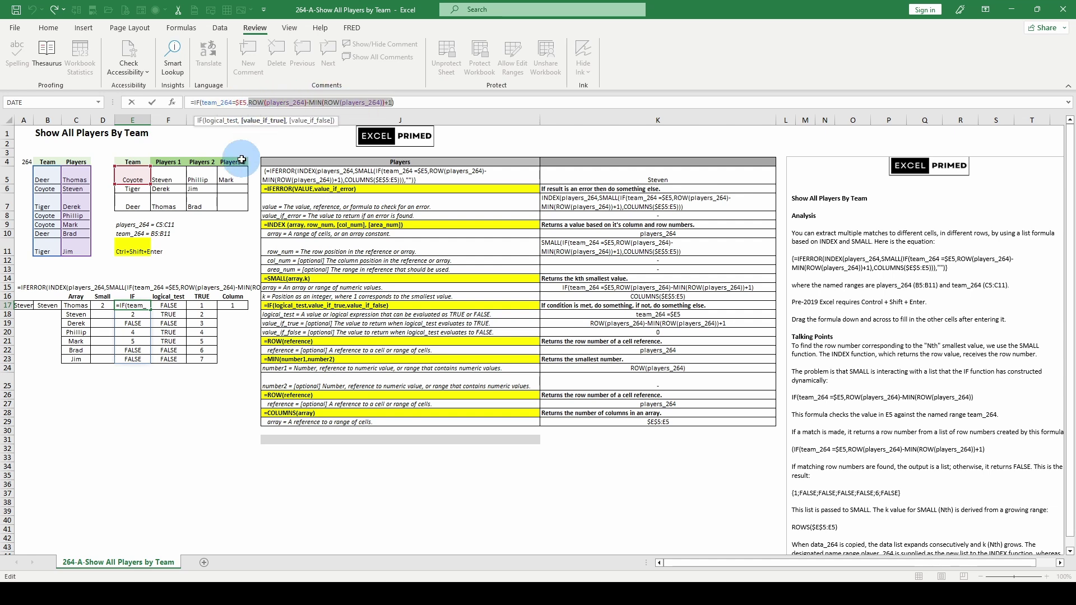
{"action": "key", "text": "F9"}
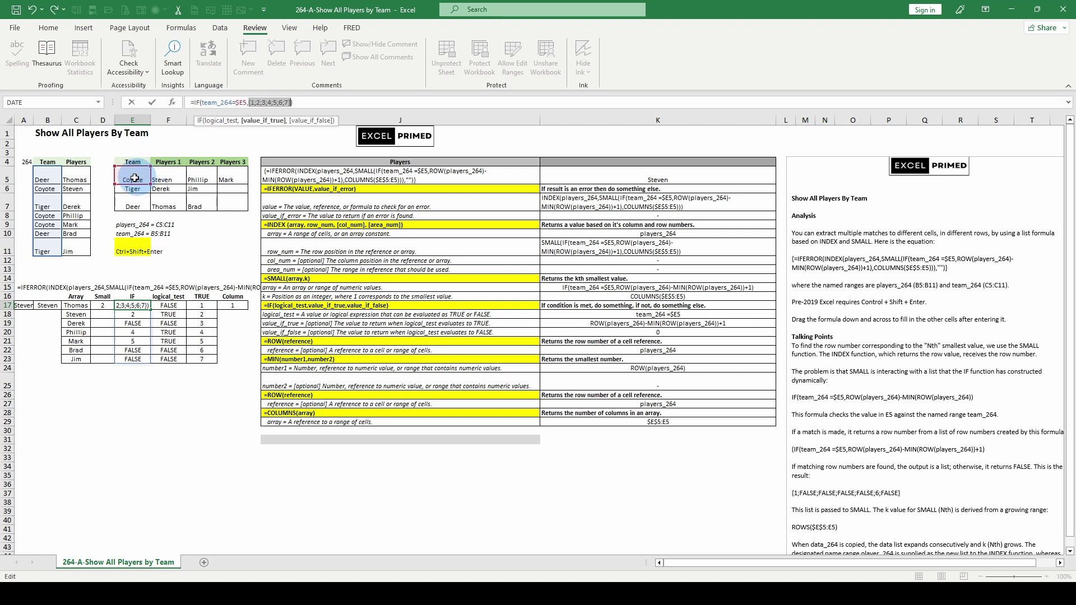
{"action": "key", "text": "Escape"}
Evaluate the k and array arguments of the SMALL formula in D17 in place, without keeping the change
{"action": "left_click", "coordinate": [104, 306]}
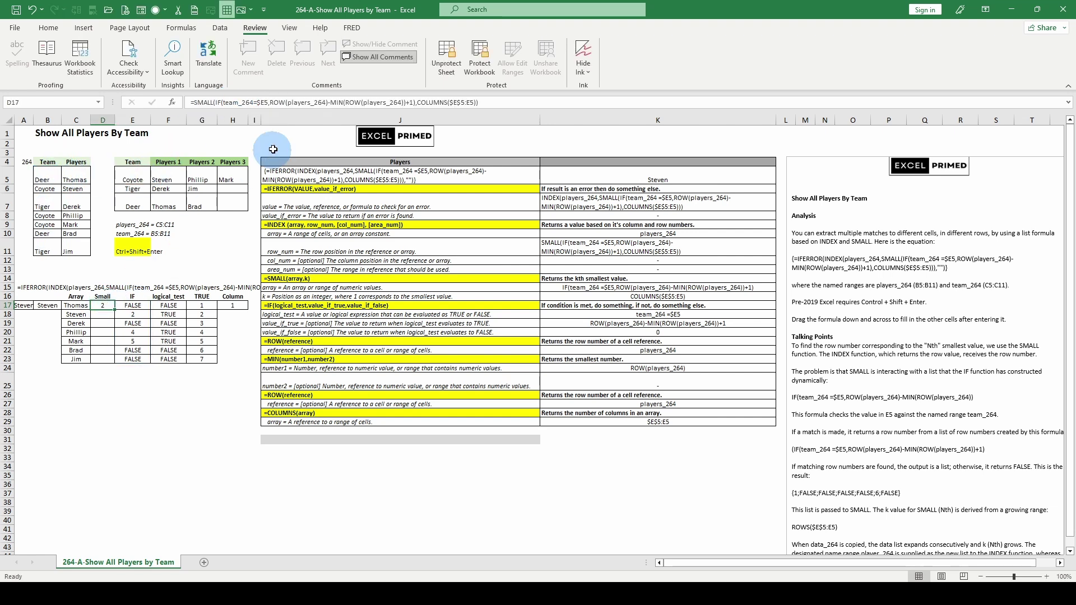
{"action": "left_click", "coordinate": [223, 102]}
{"action": "left_click", "coordinate": [227, 121]}
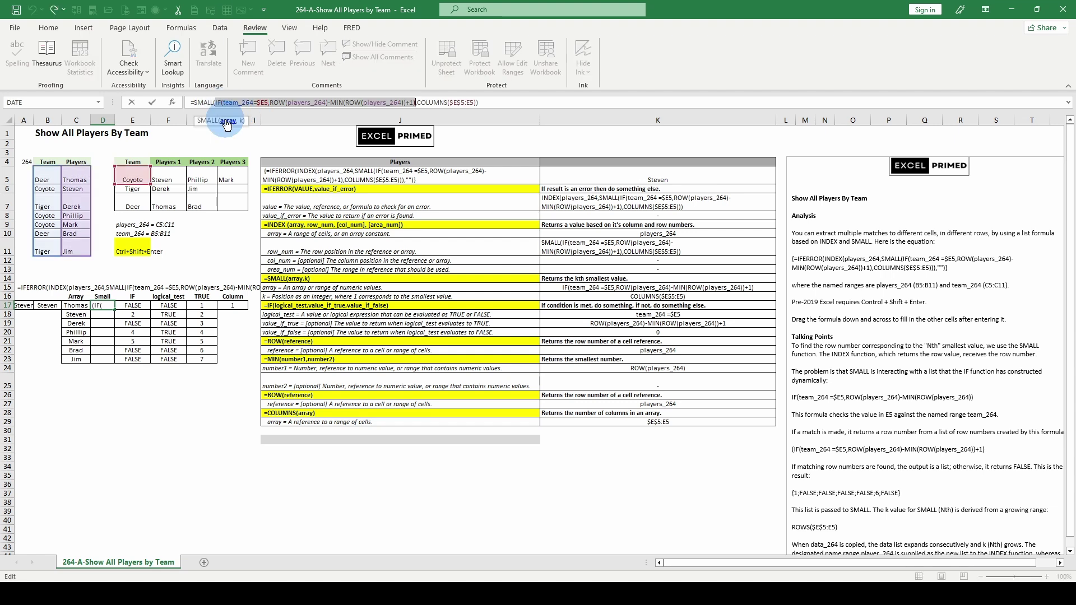
{"action": "left_click", "coordinate": [241, 121]}
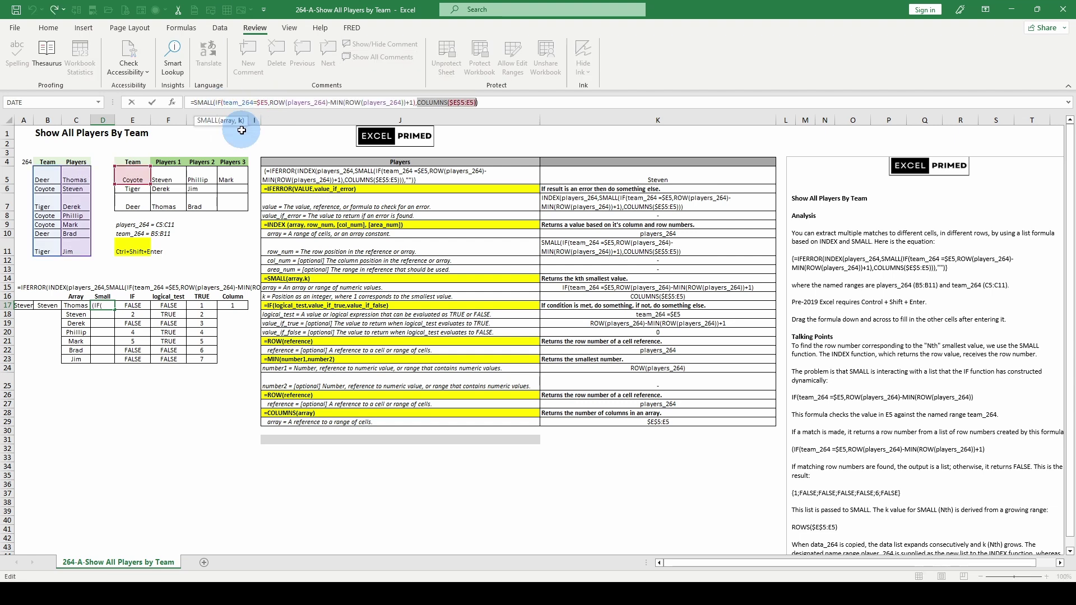
{"action": "key", "text": "F9"}
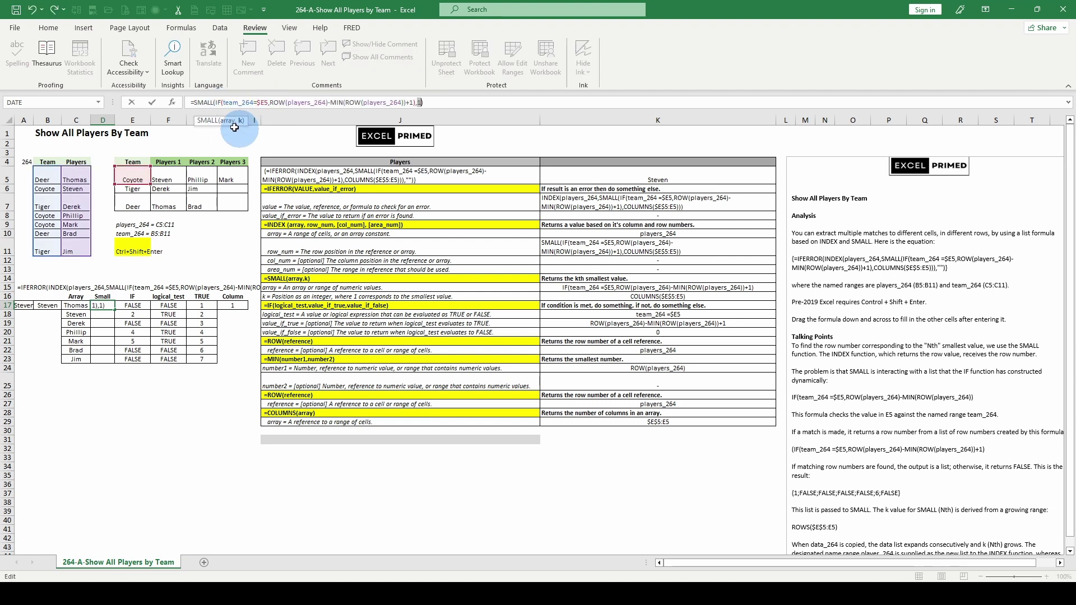
{"action": "left_click", "coordinate": [225, 121]}
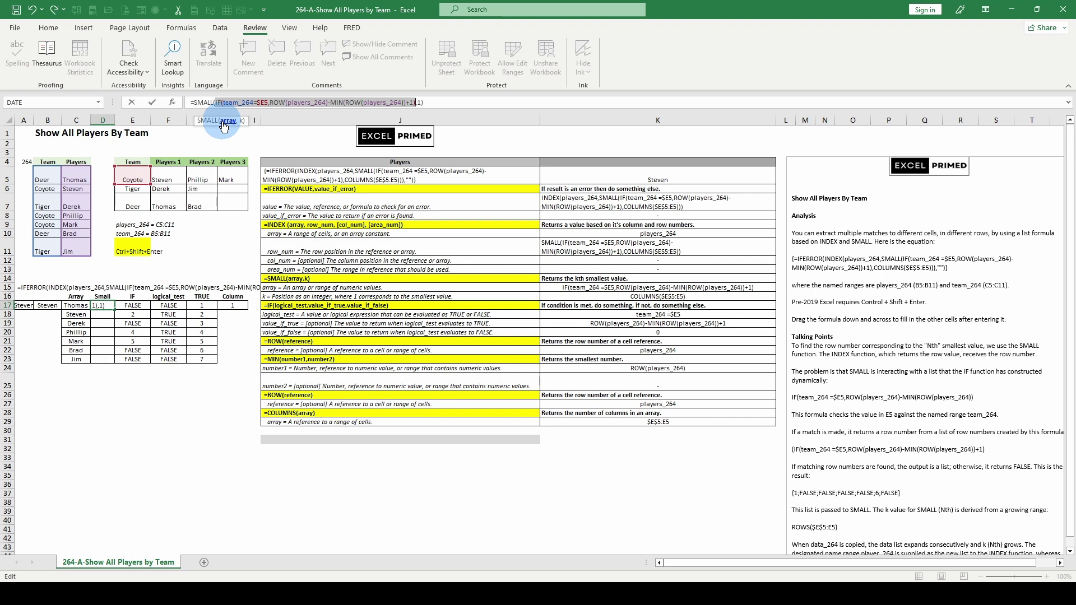
{"action": "key", "text": "F9"}
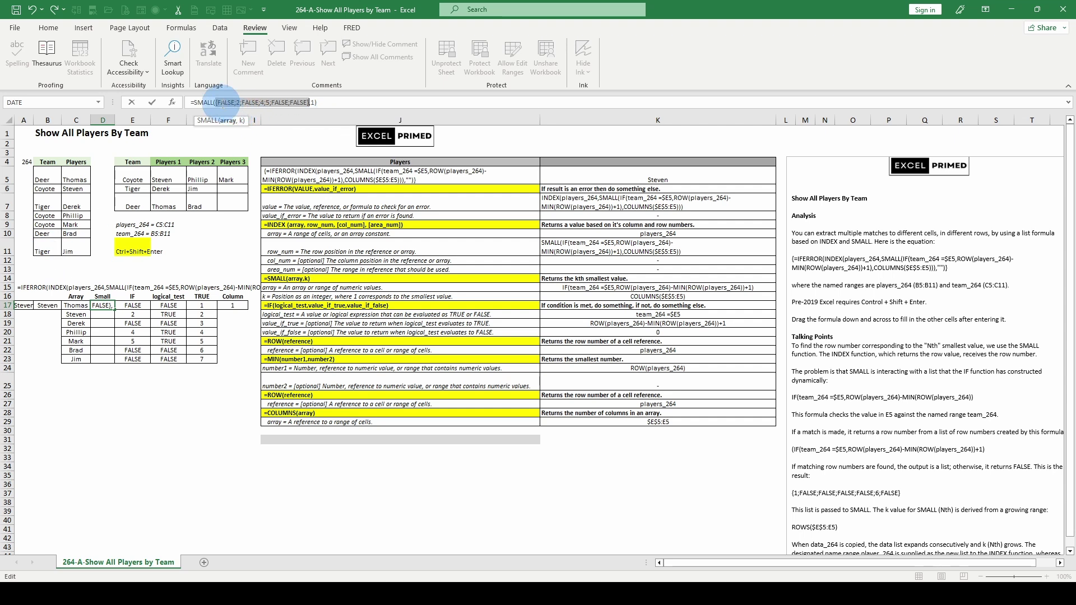
{"action": "key", "text": "Escape"}
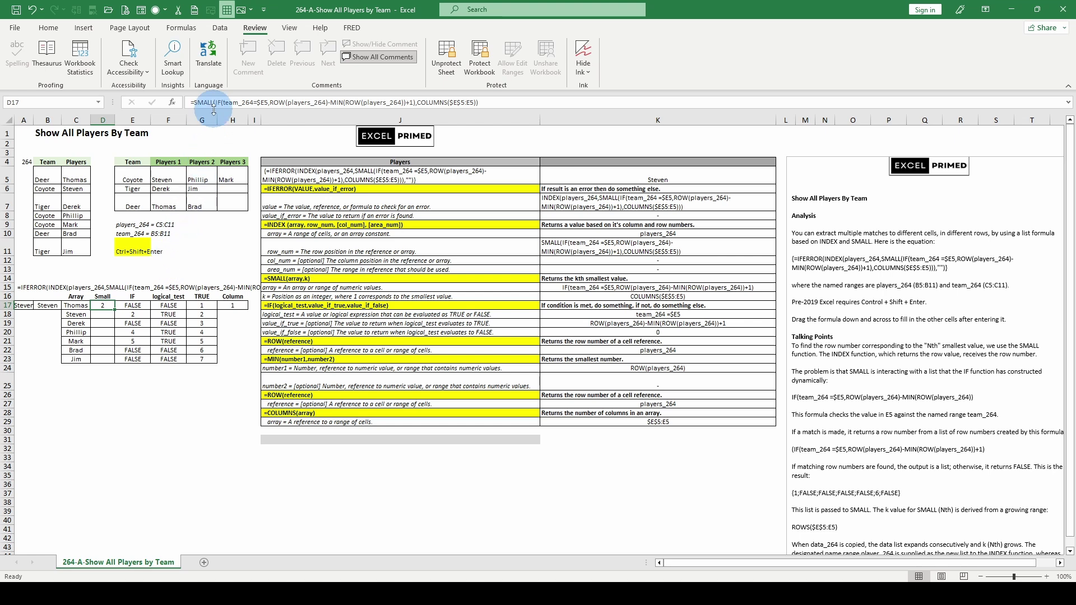
Evaluate the IF array inside D17's SMALL formula again, followed by its COLUMNS($E$5:E5) argument
{"action": "left_click", "coordinate": [215, 102]}
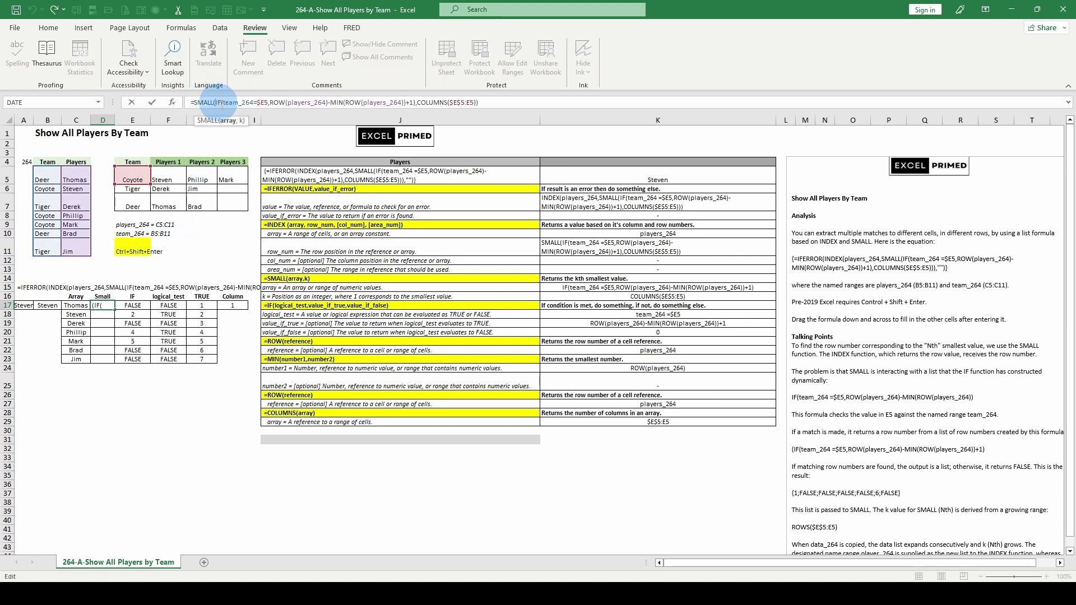
{"action": "left_click", "coordinate": [227, 121]}
{"action": "key", "text": "F9"}
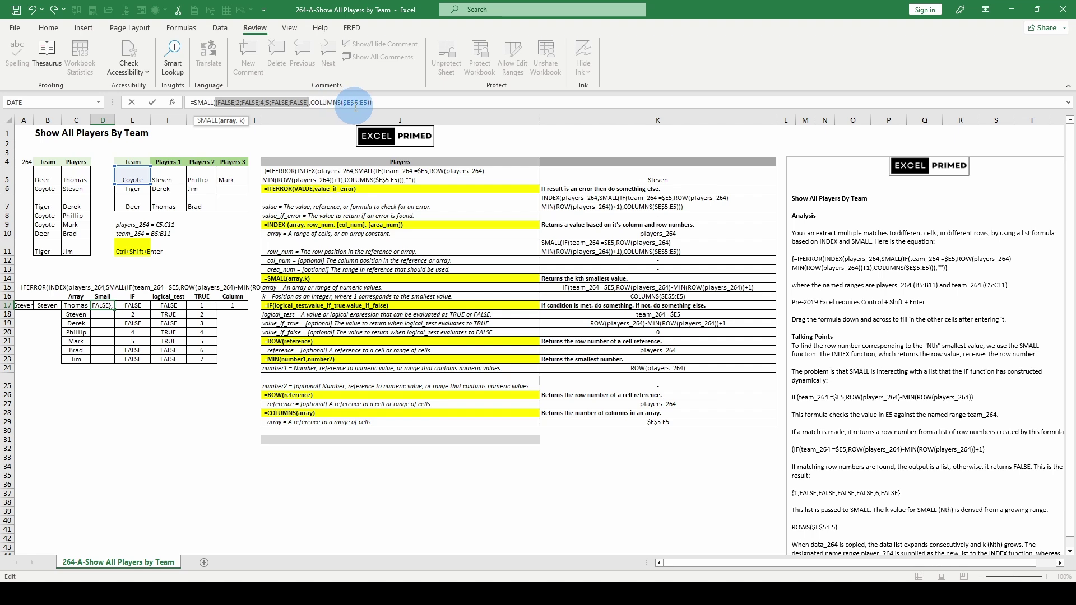
{"action": "left_click", "coordinate": [241, 121]}
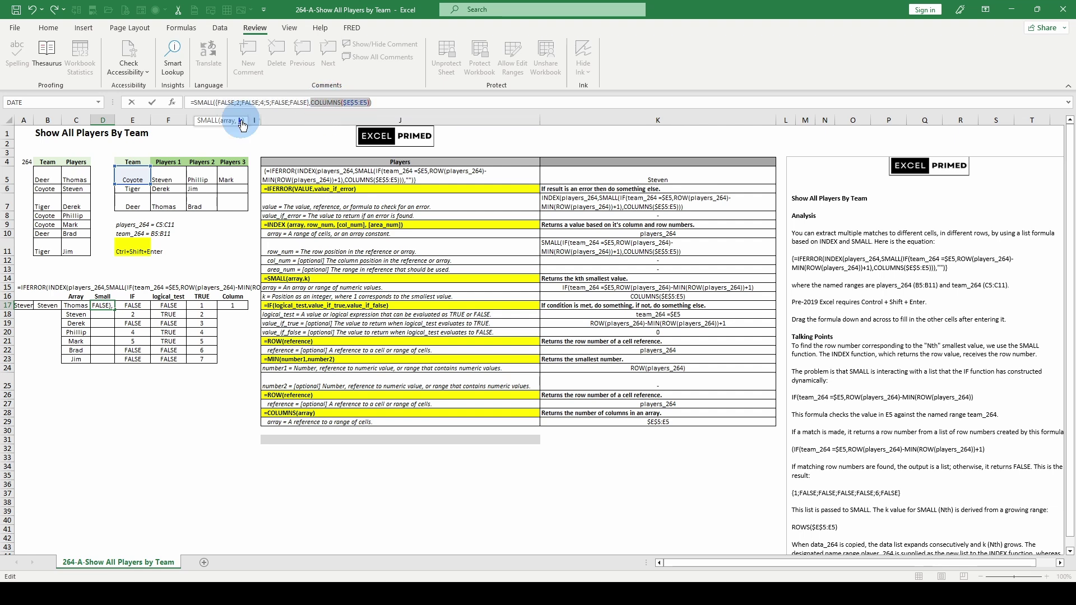
{"action": "key", "text": "F9"}
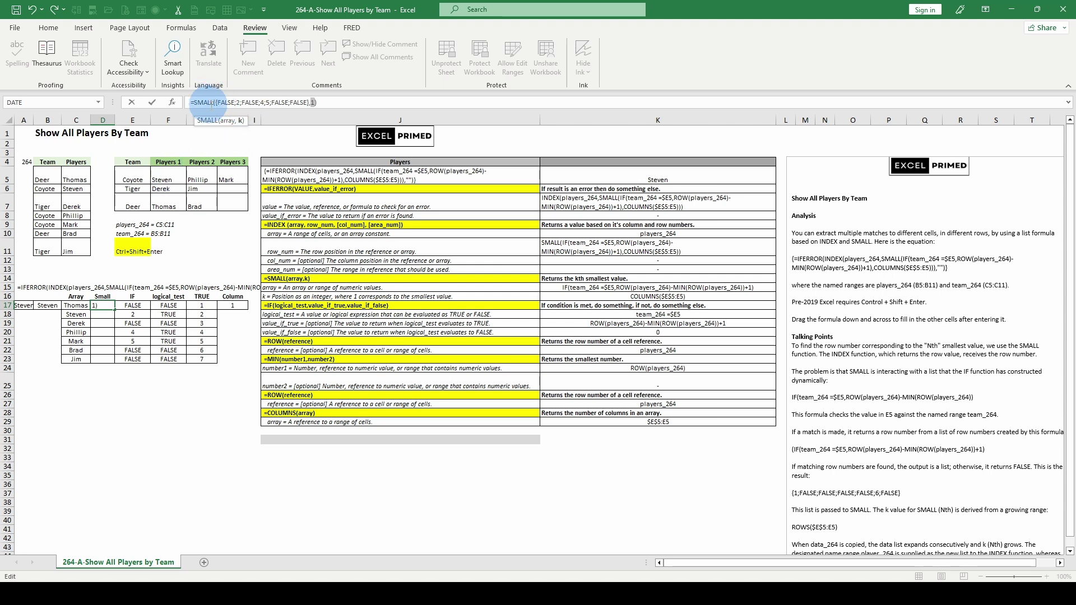
Evaluate SMALL's array and its COLUMNS($E$5:F5) argument within the G5 formula, leaving the formula as it was
{"action": "left_click", "coordinate": [203, 175]}
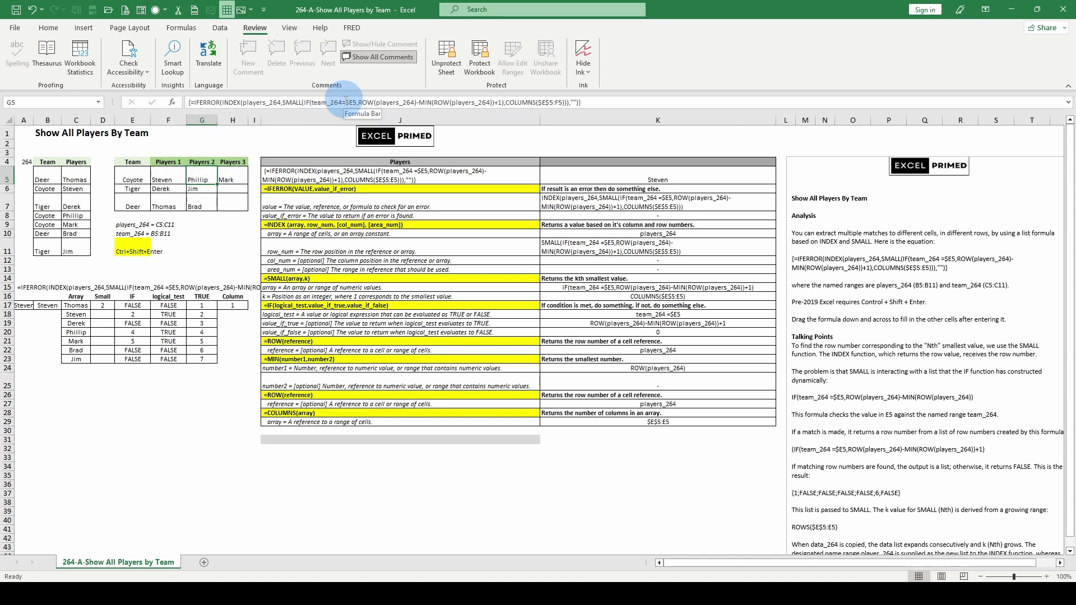
{"action": "left_click", "coordinate": [304, 102]}
{"action": "left_click", "coordinate": [317, 121]}
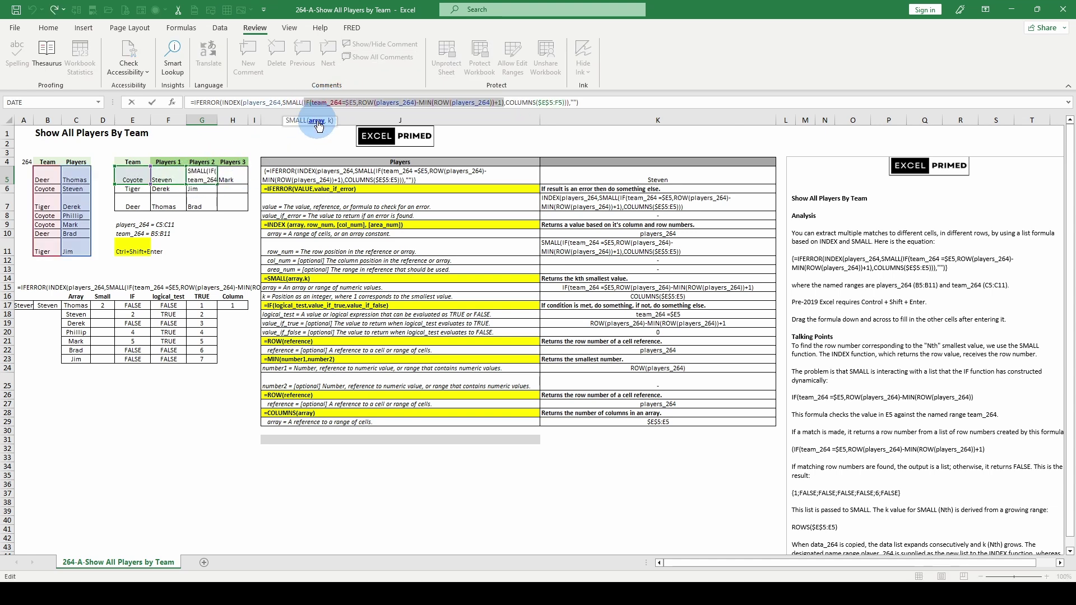
{"action": "key", "text": "F9"}
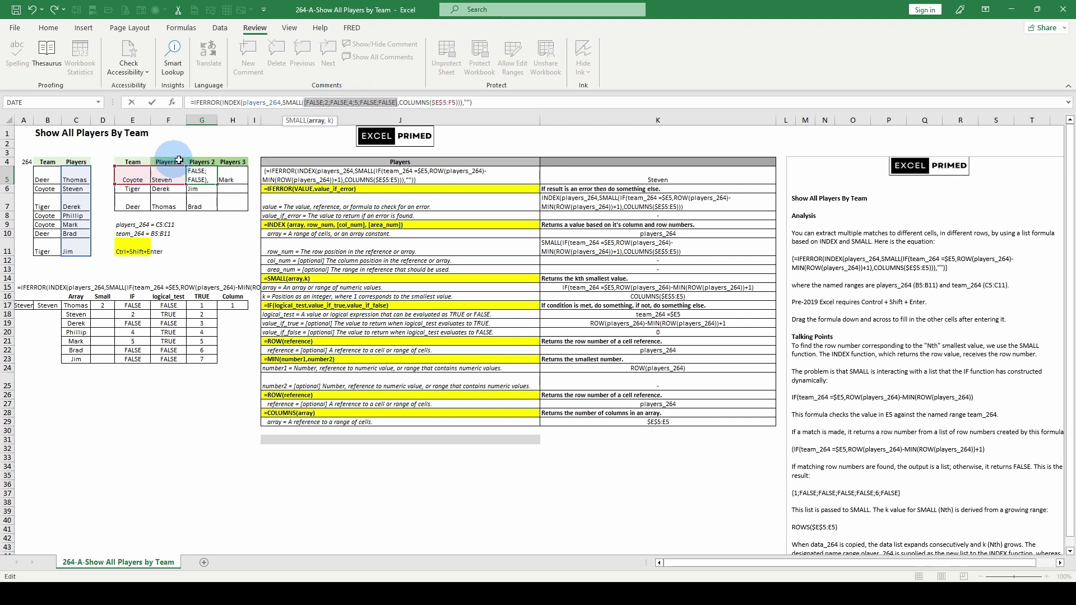
{"action": "left_click", "coordinate": [331, 121]}
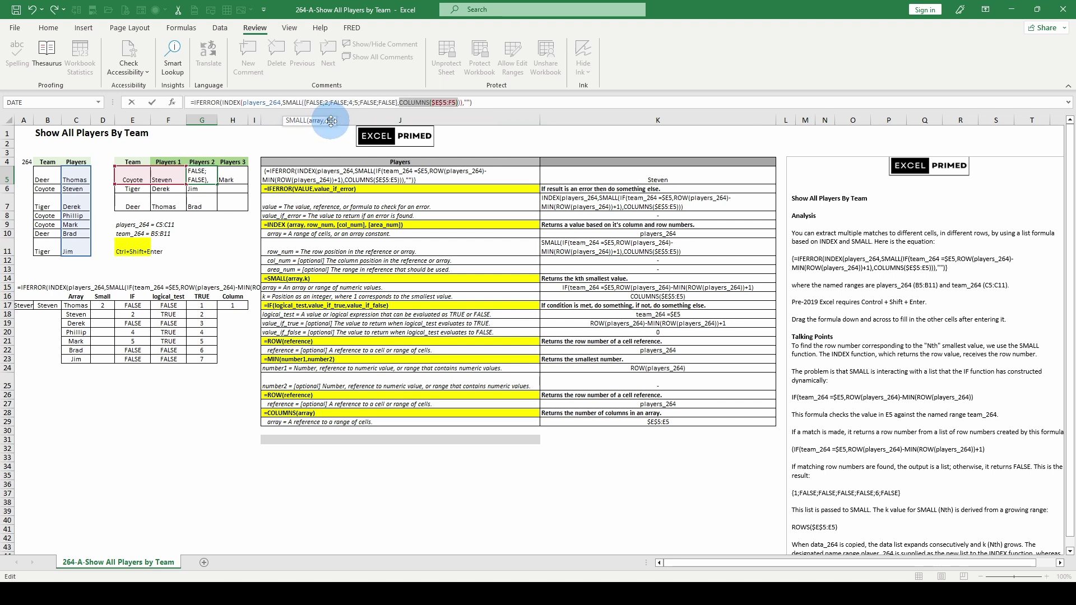
{"action": "key", "text": "F9"}
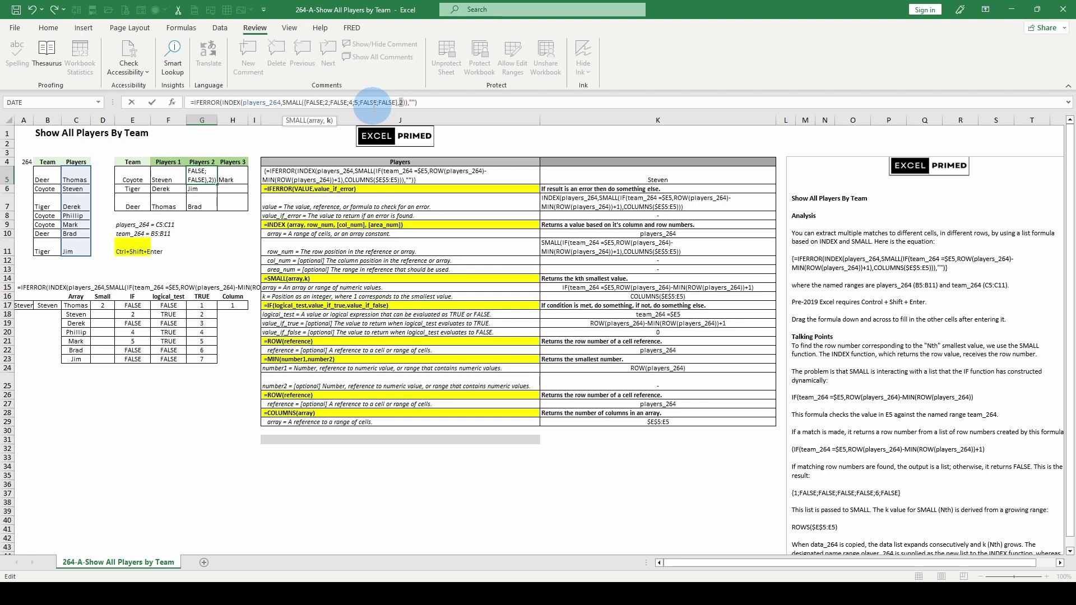
{"action": "key", "text": "Escape"}
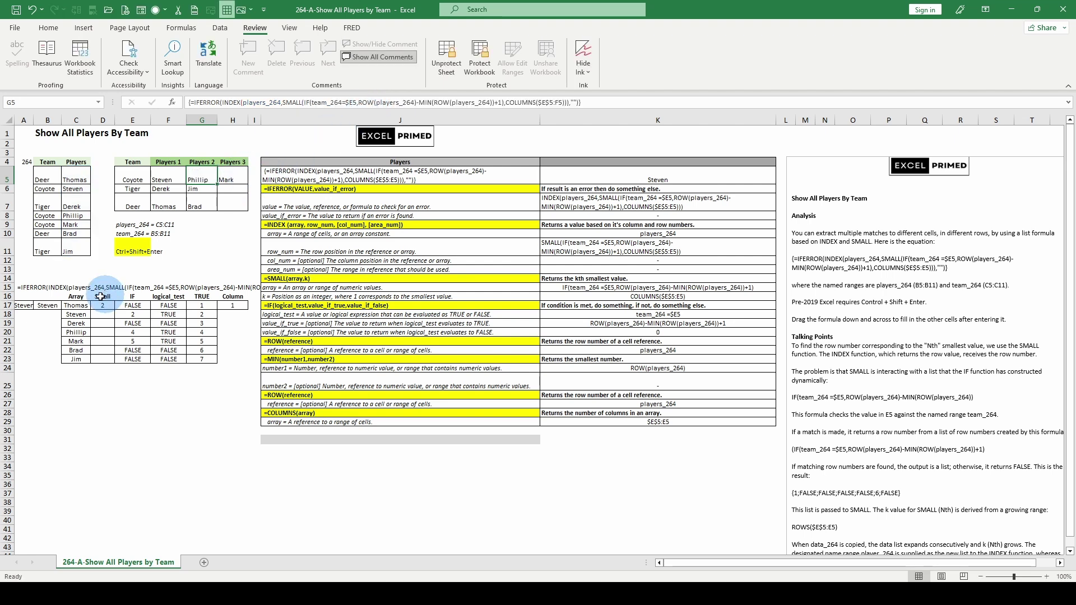
Examine the players_264 array in C17 and the array and row_num arguments of the INDEX formula in B17
{"action": "left_click", "coordinate": [75, 296]}
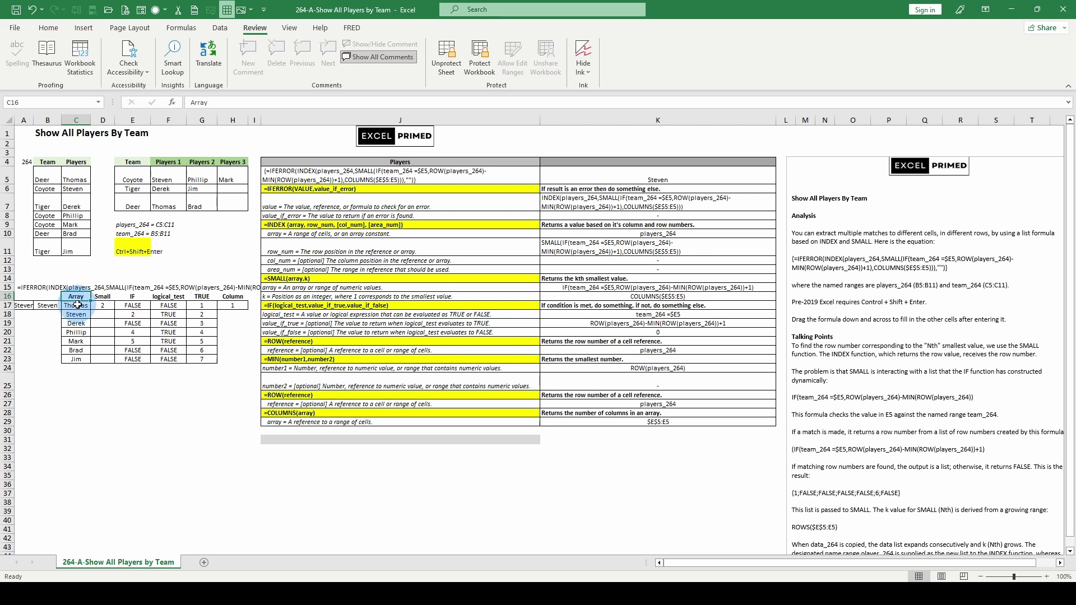
{"action": "left_click", "coordinate": [77, 305]}
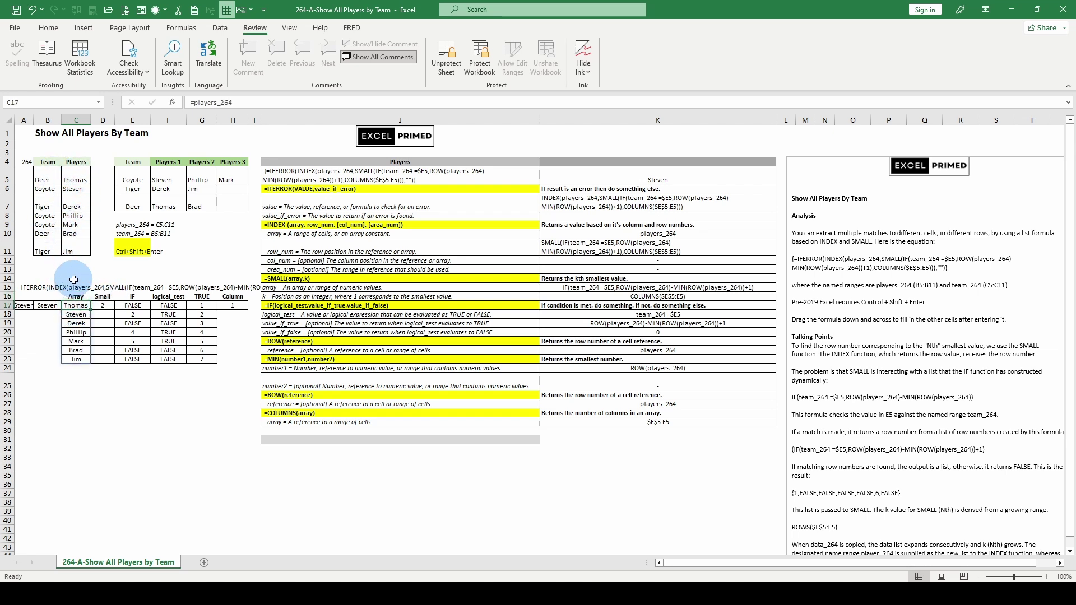
{"action": "left_click", "coordinate": [50, 305]}
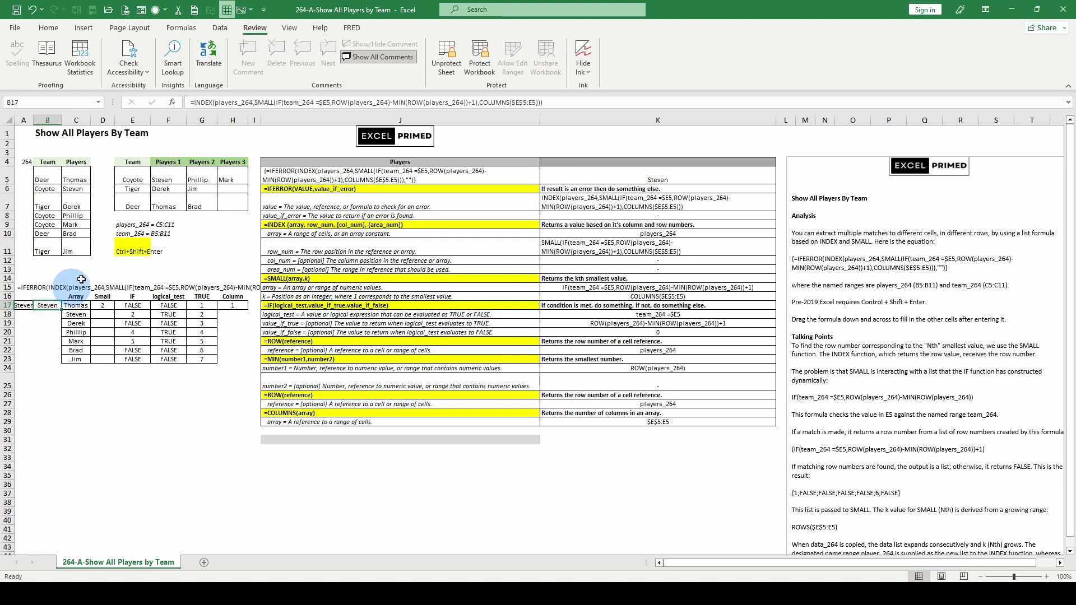
{"action": "double_click", "coordinate": [233, 102]}
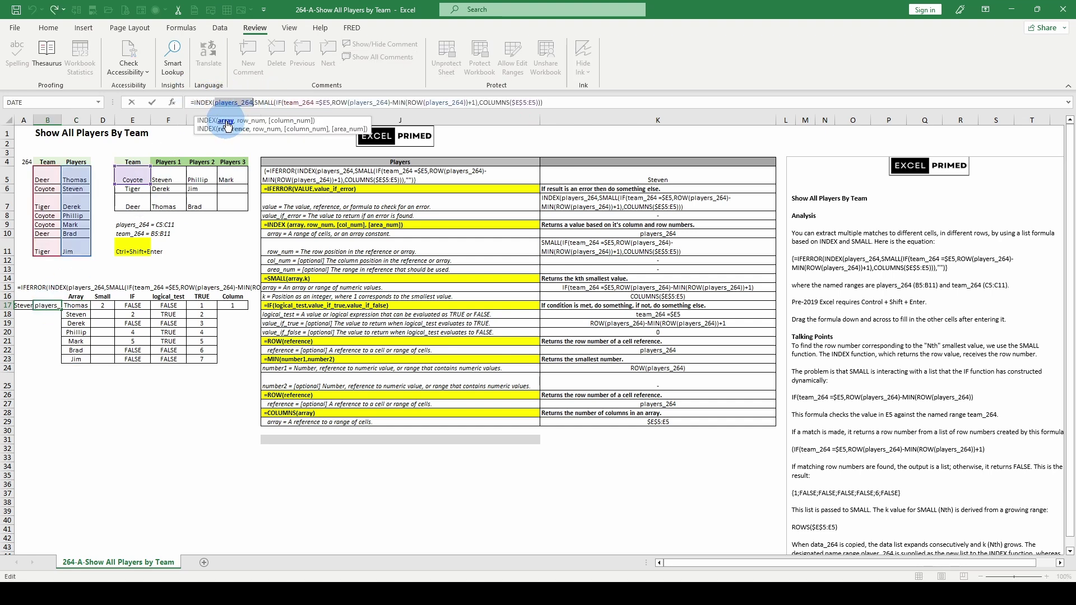
{"action": "left_click", "coordinate": [243, 122]}
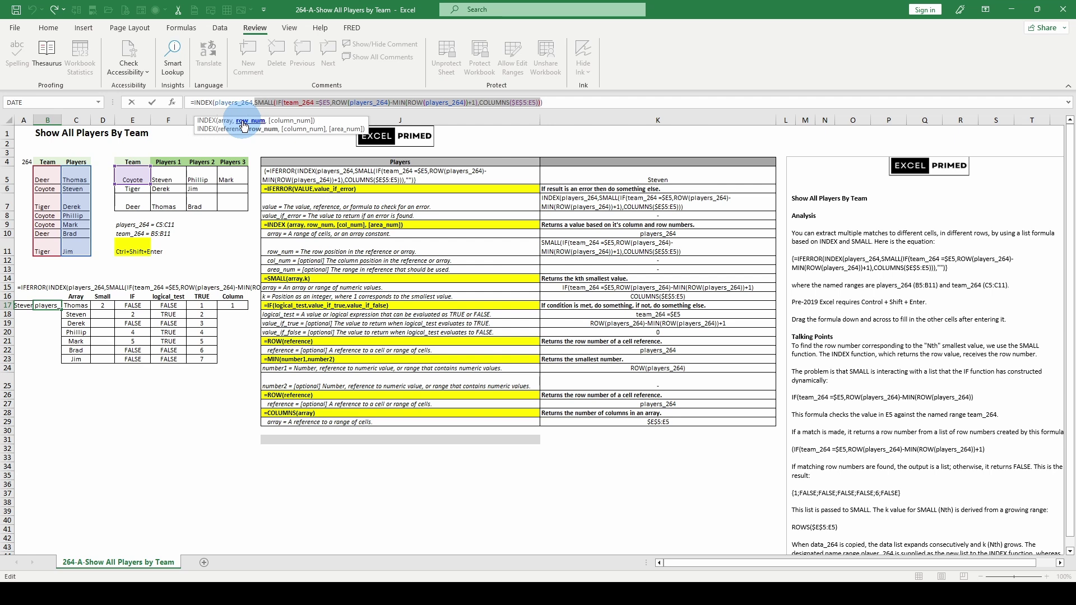
{"action": "type", "text": "2"}
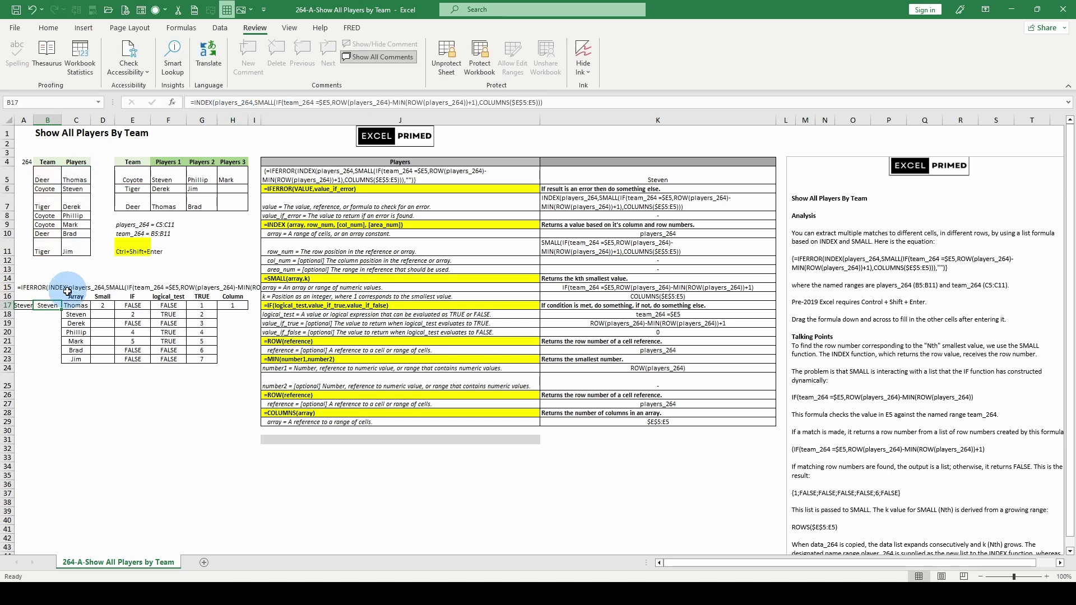
Compare the complete IFERROR formula in A17 with the one in F5
{"action": "left_click", "coordinate": [23, 305]}
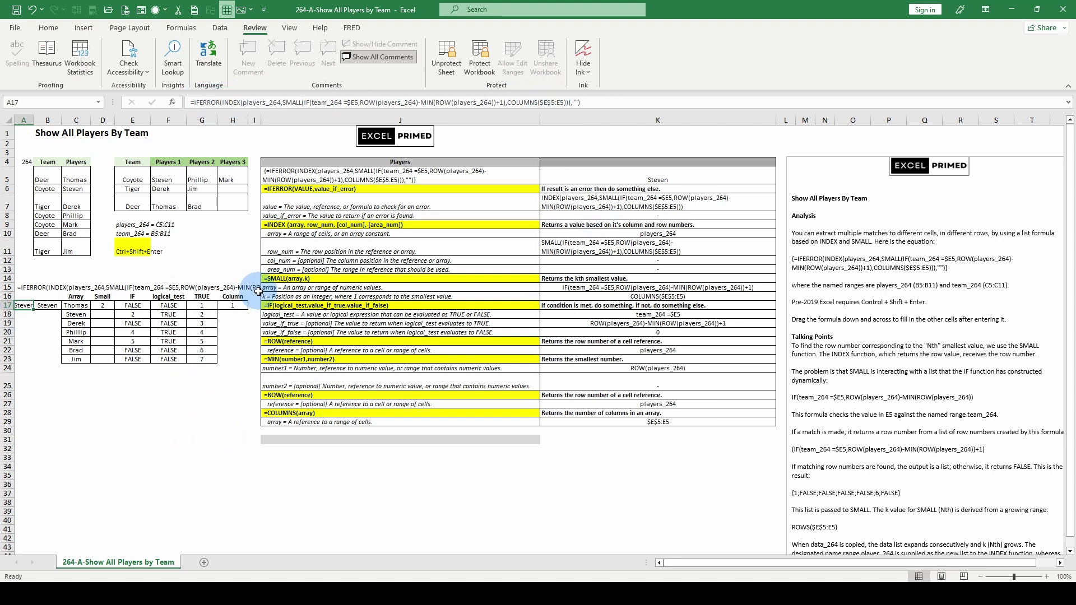
{"action": "left_click", "coordinate": [159, 180]}
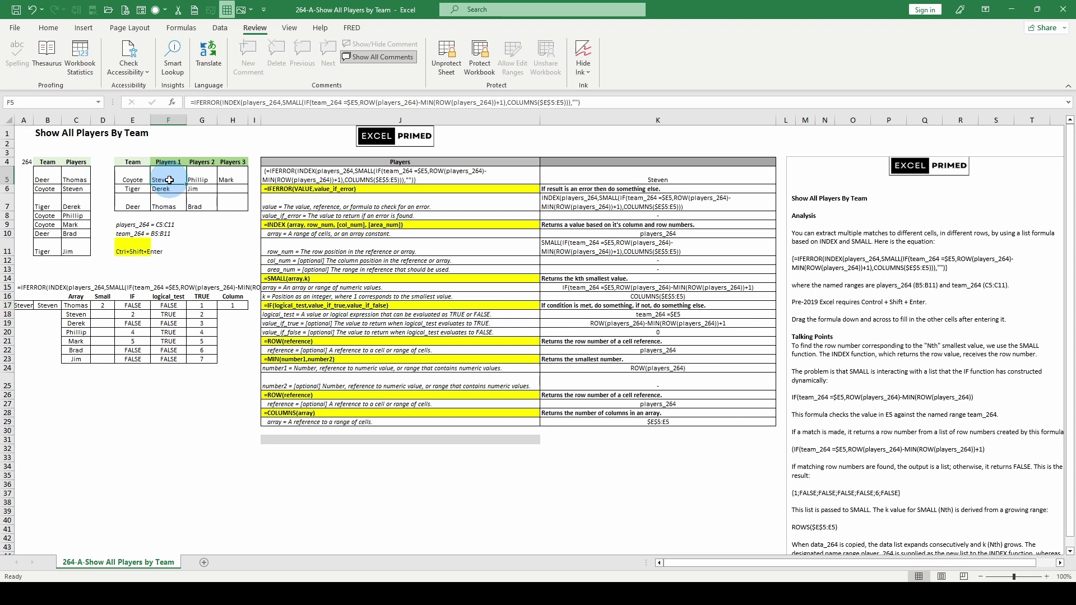